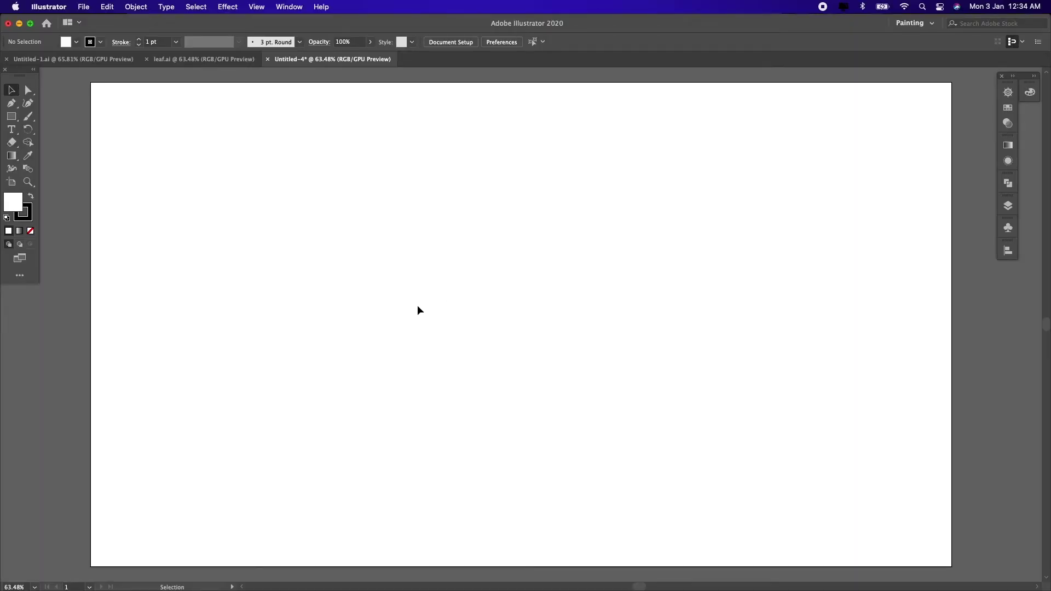
# Draw a tall rectangle with no stroke and a dark green 006837 fill
pyautogui.moveTo(11, 116); pyautogui.dragTo(60, 113)
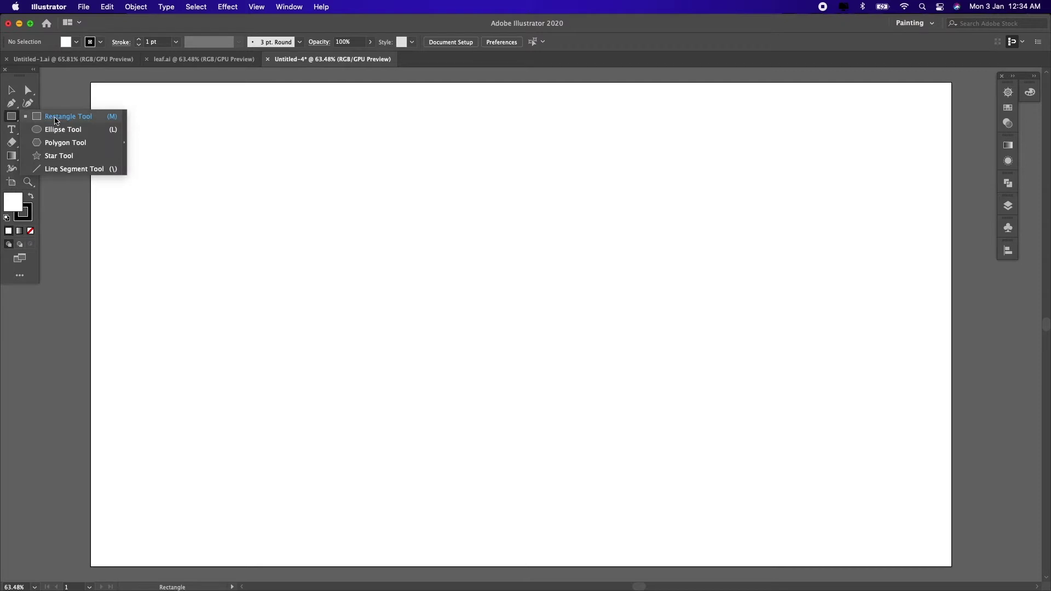
pyautogui.moveTo(365, 273); pyautogui.dragTo(416, 376)
pyautogui.click(11, 90)
pyautogui.click(29, 220)
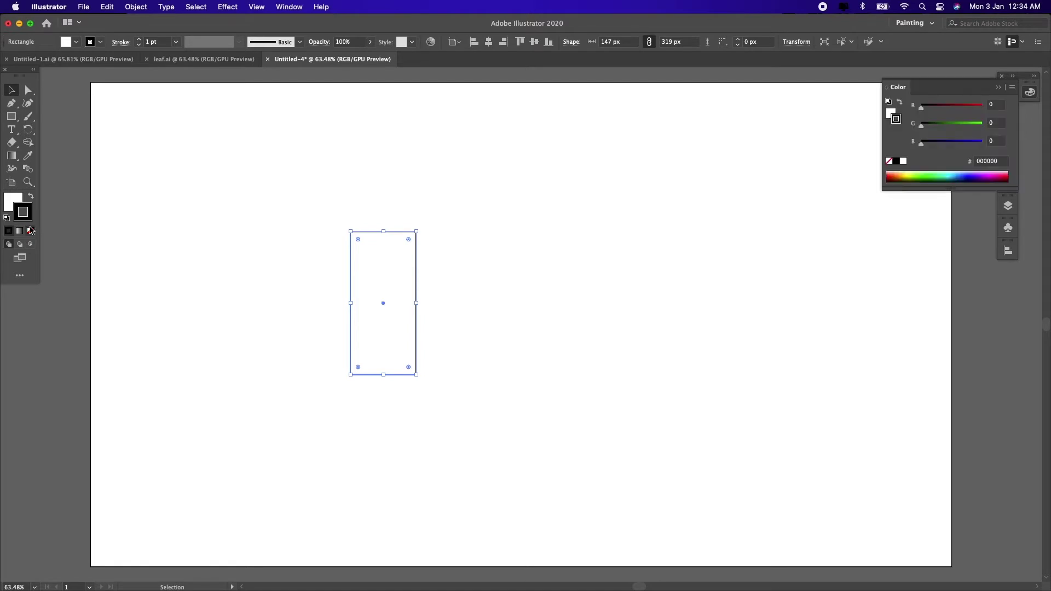
pyautogui.click(10, 196)
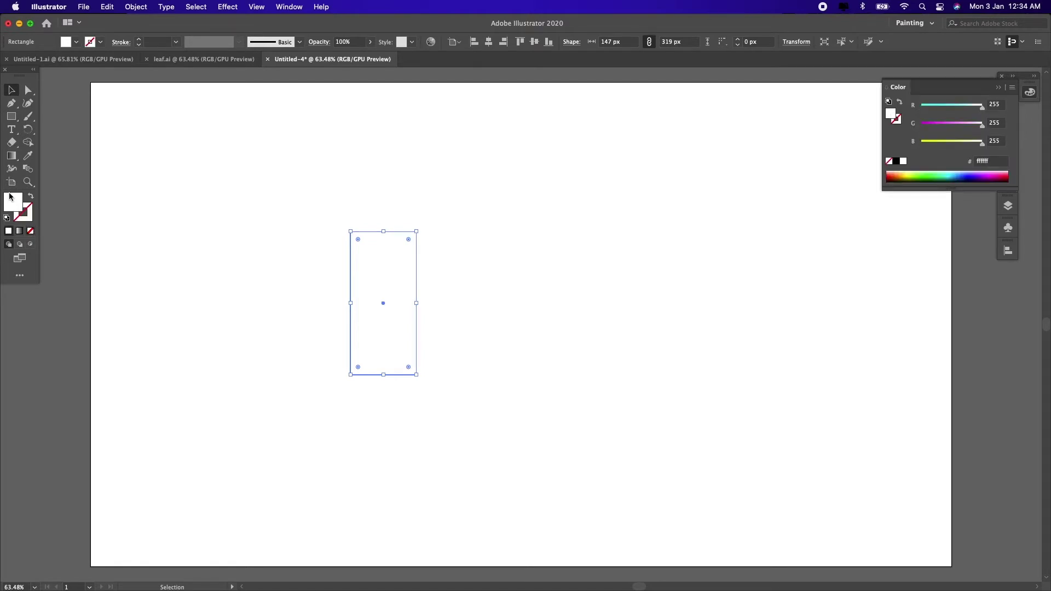
pyautogui.click(75, 42)
pyautogui.click(54, 69)
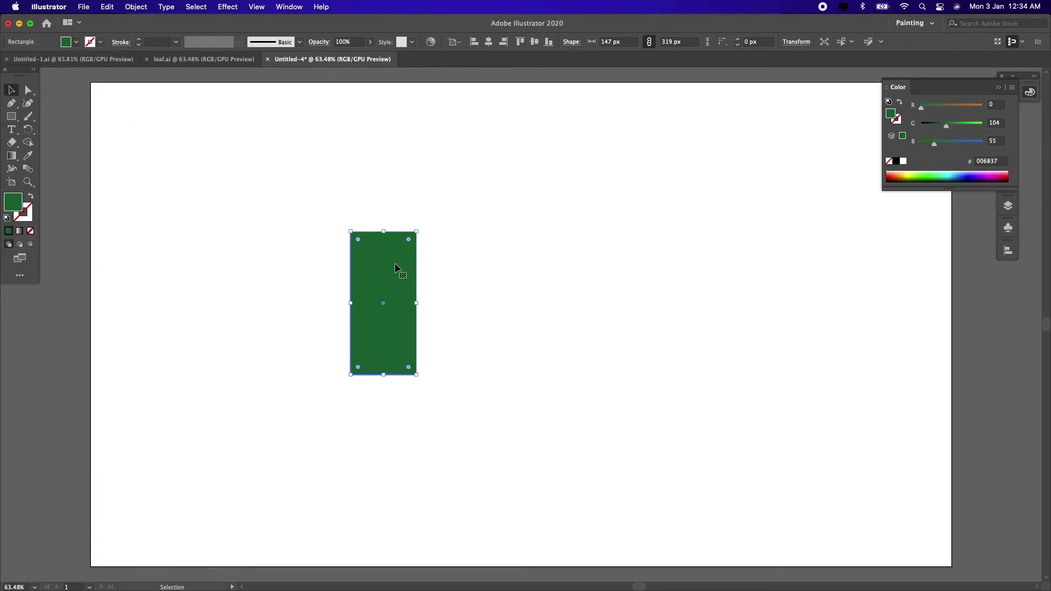
# Alt-drag a copy to the right, shorten it from the top, and fill it 009245 green
pyautogui.moveTo(397, 267); pyautogui.dragTo(467, 267)
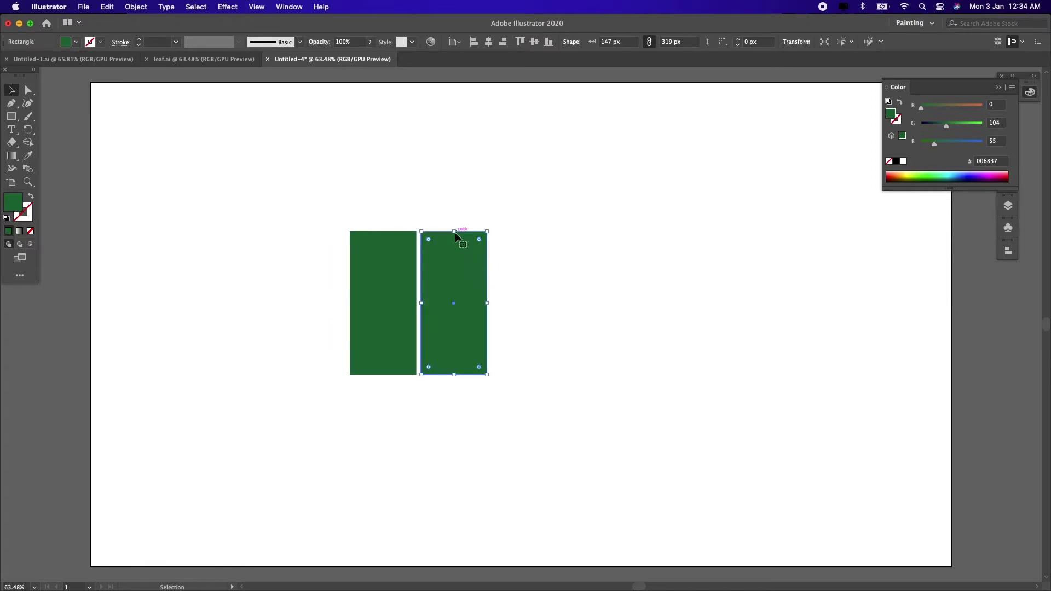
pyautogui.moveTo(454, 232); pyautogui.dragTo(454, 281)
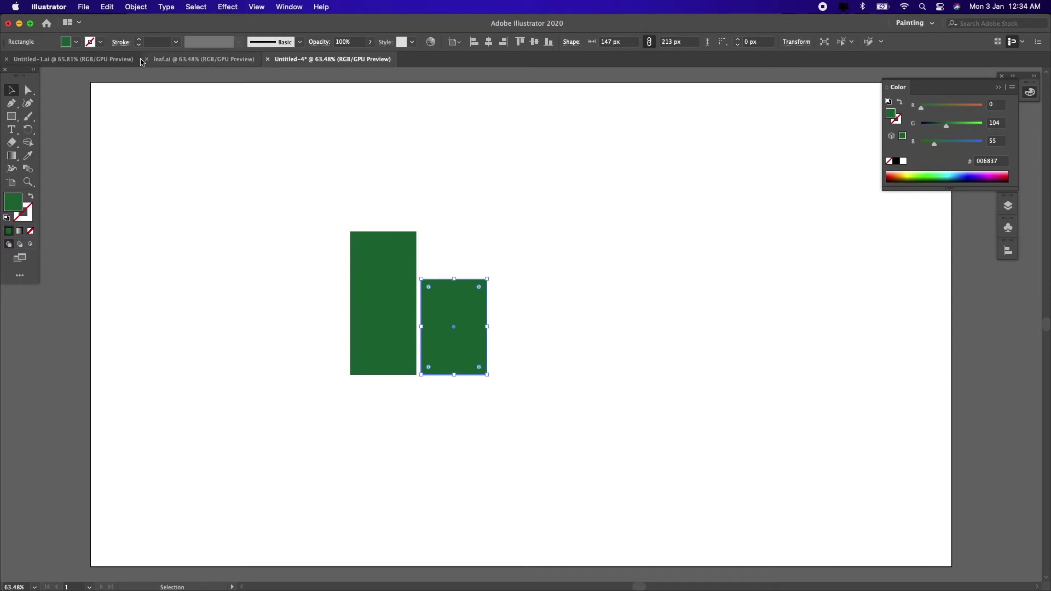
pyautogui.click(76, 42)
pyautogui.click(61, 68)
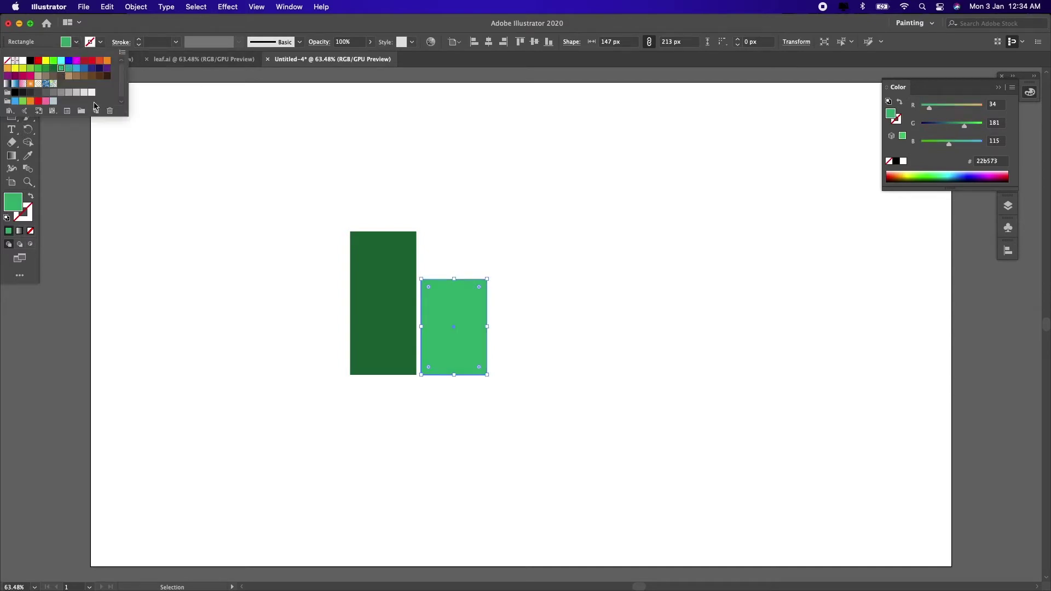
pyautogui.click(46, 69)
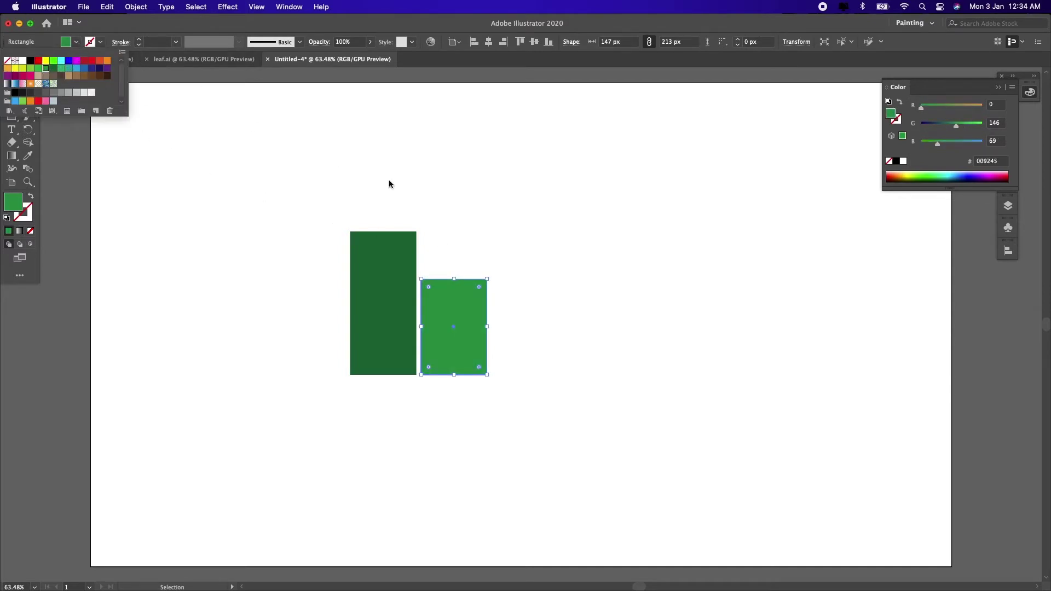
pyautogui.click(474, 232)
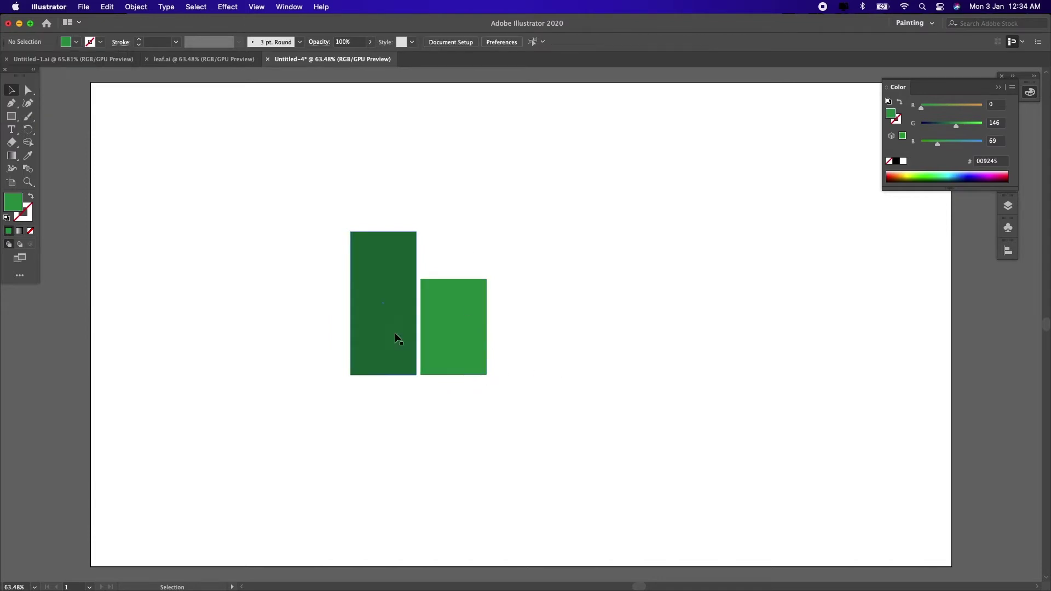
pyautogui.click(399, 316)
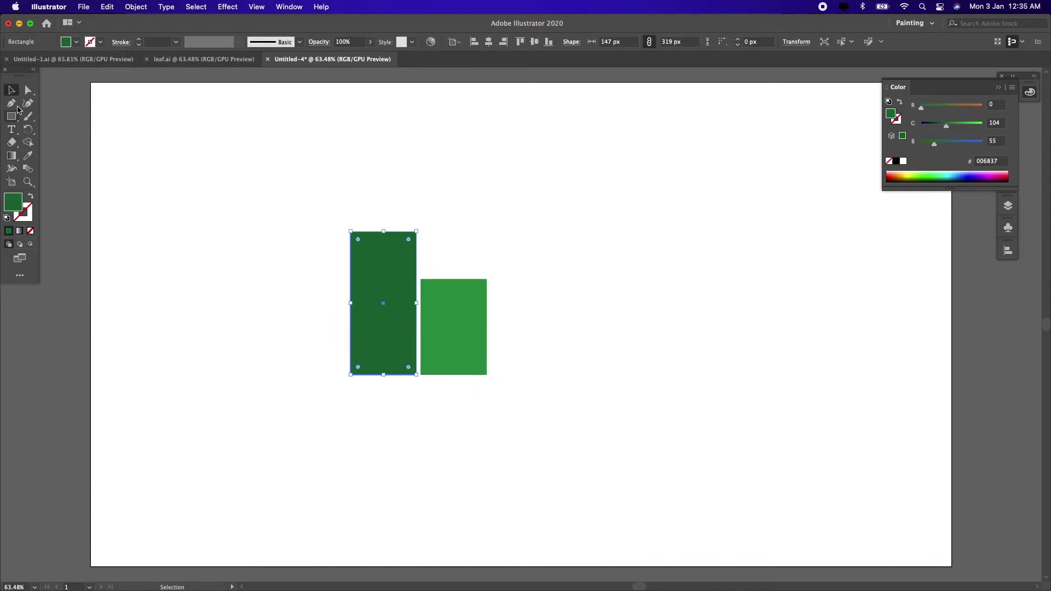
# Fully round the dark rectangle's top-right and bottom-left corners into a leaf shape
pyautogui.click(28, 89)
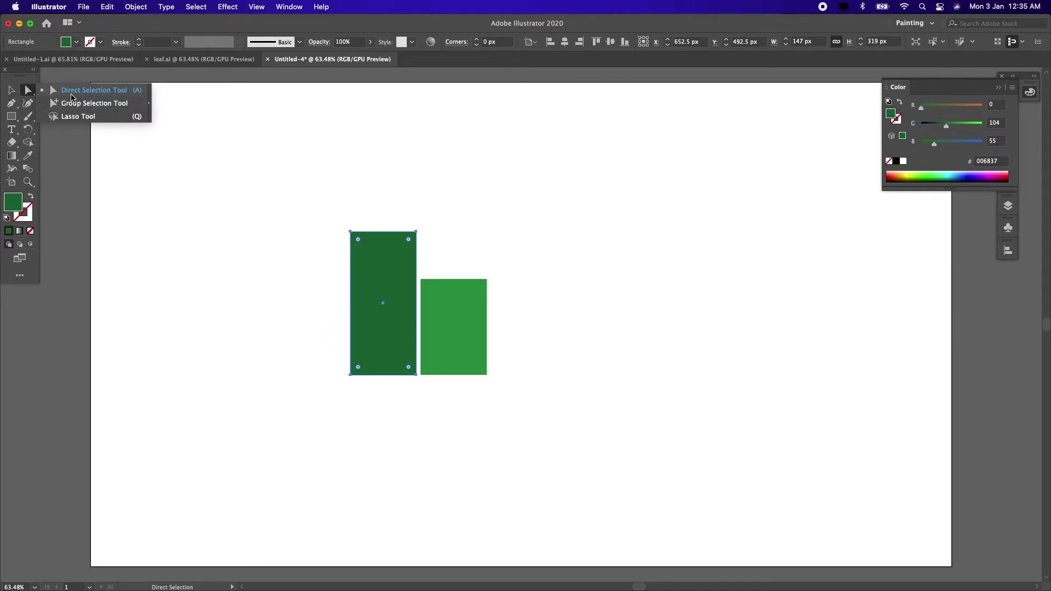
pyautogui.click(95, 90)
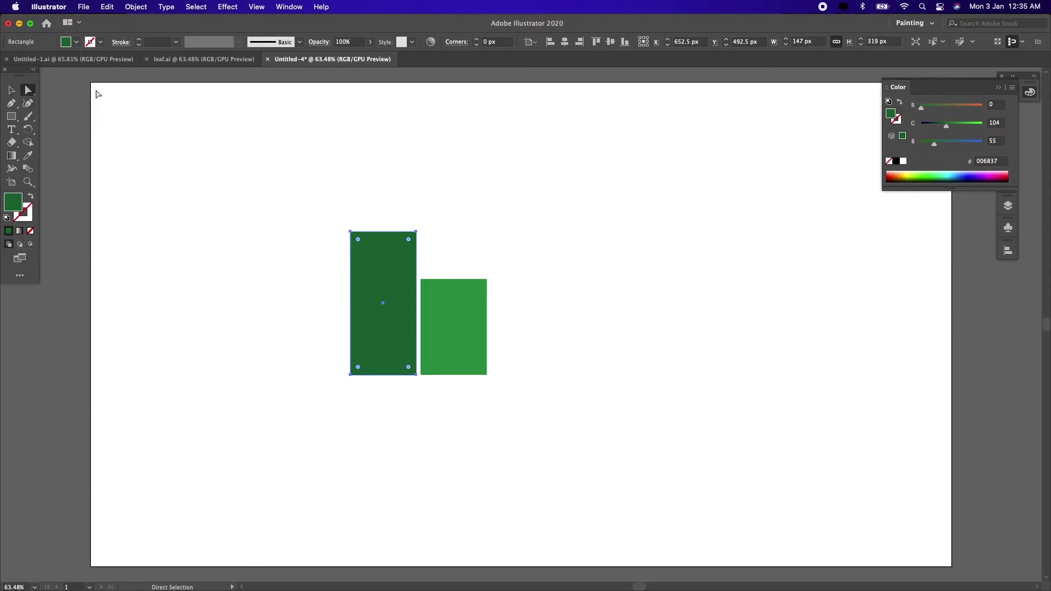
pyautogui.click(416, 232)
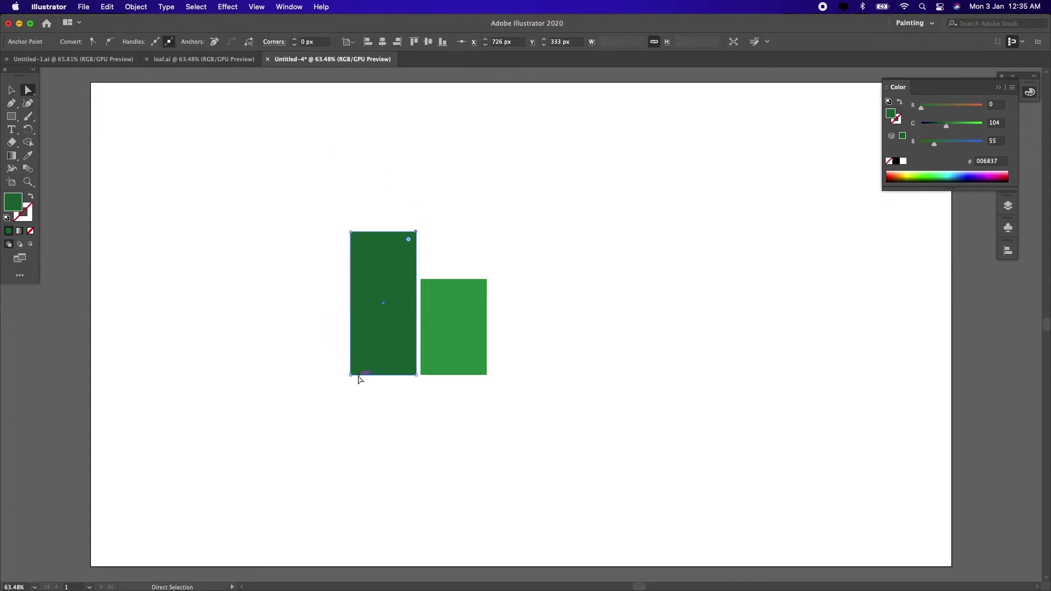
pyautogui.keyDown('shift'); pyautogui.click(350, 375); pyautogui.keyUp('shift')
pyautogui.moveTo(408, 241); pyautogui.dragTo(342, 343)
# Try rounding the lighter rectangle's top-left and bottom-right corners, then undo it
pyautogui.click(11, 90)
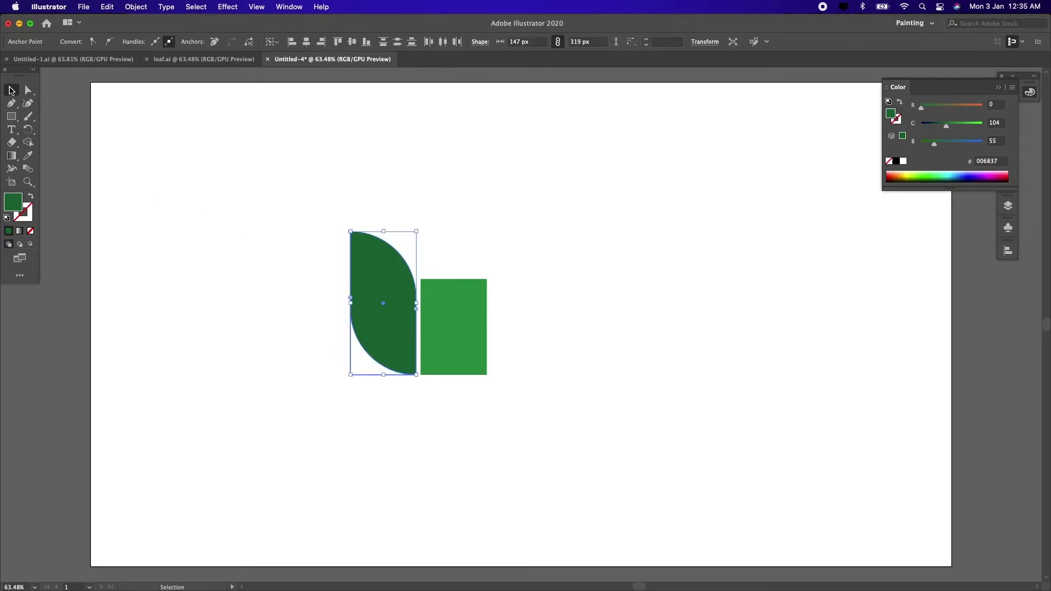
pyautogui.click(474, 316)
pyautogui.moveTo(28, 90); pyautogui.dragTo(70, 96)
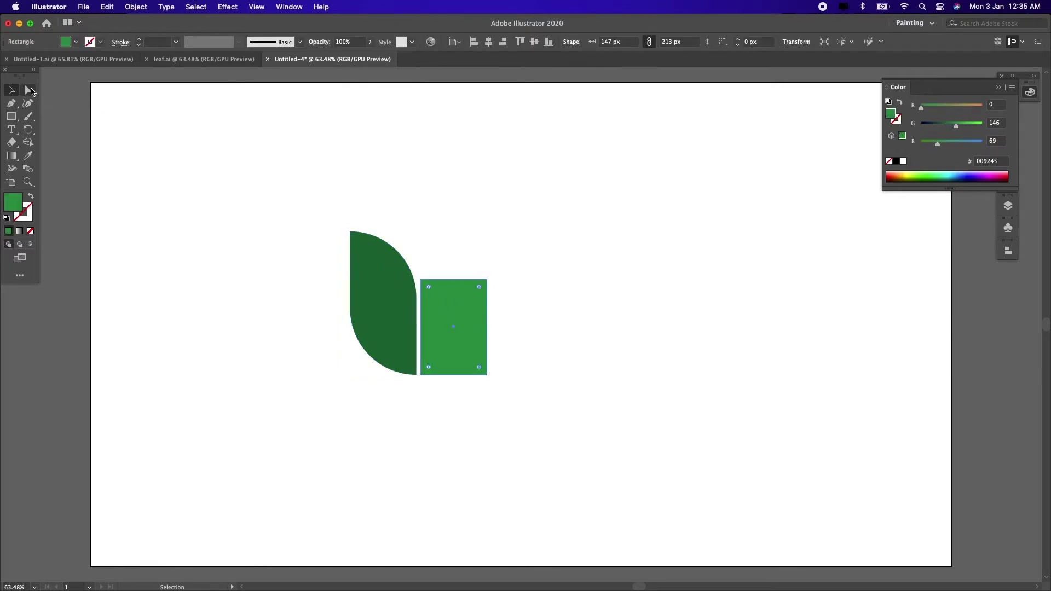
pyautogui.click(69, 96)
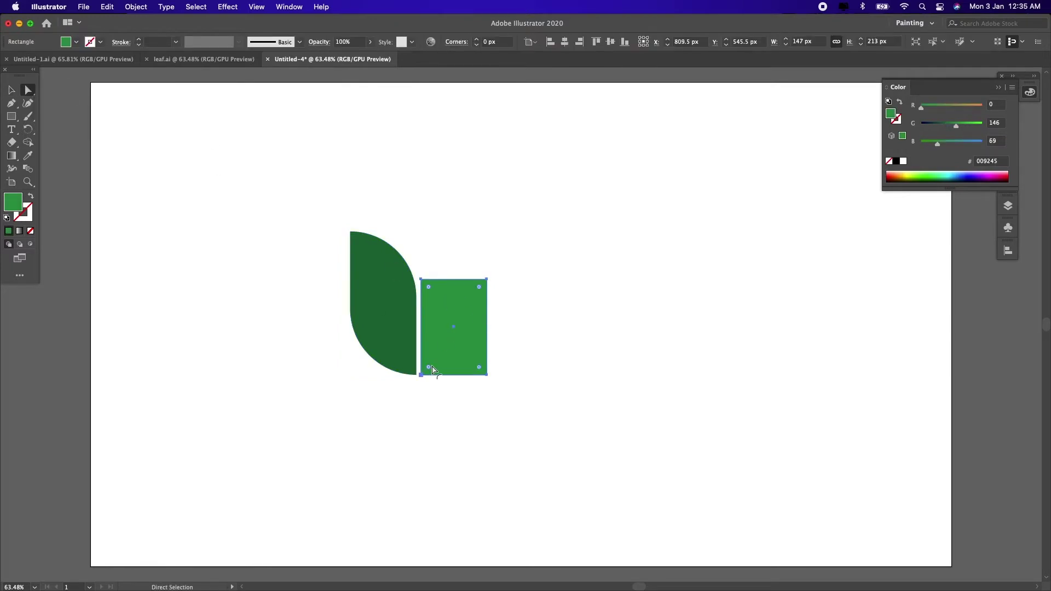
pyautogui.click(422, 280)
pyautogui.click(472, 360)
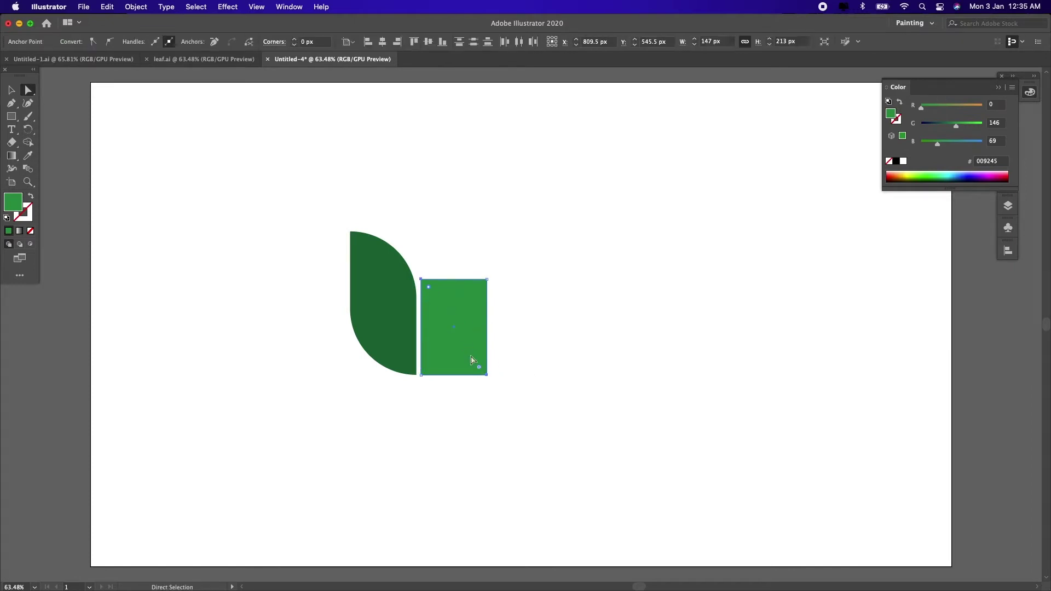
pyautogui.moveTo(429, 289); pyautogui.dragTo(486, 368)
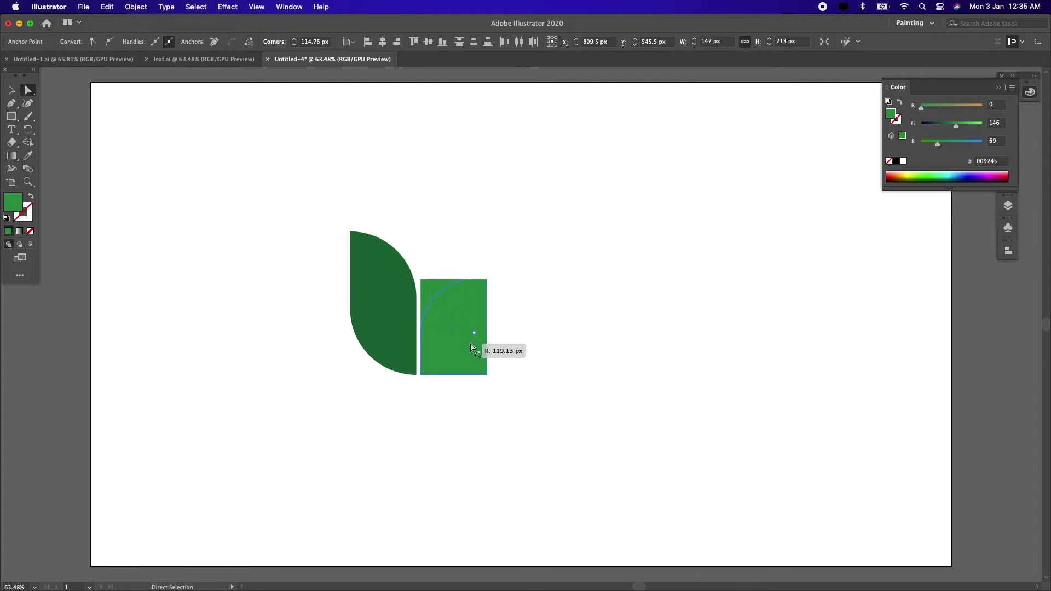
pyautogui.press('super+z')
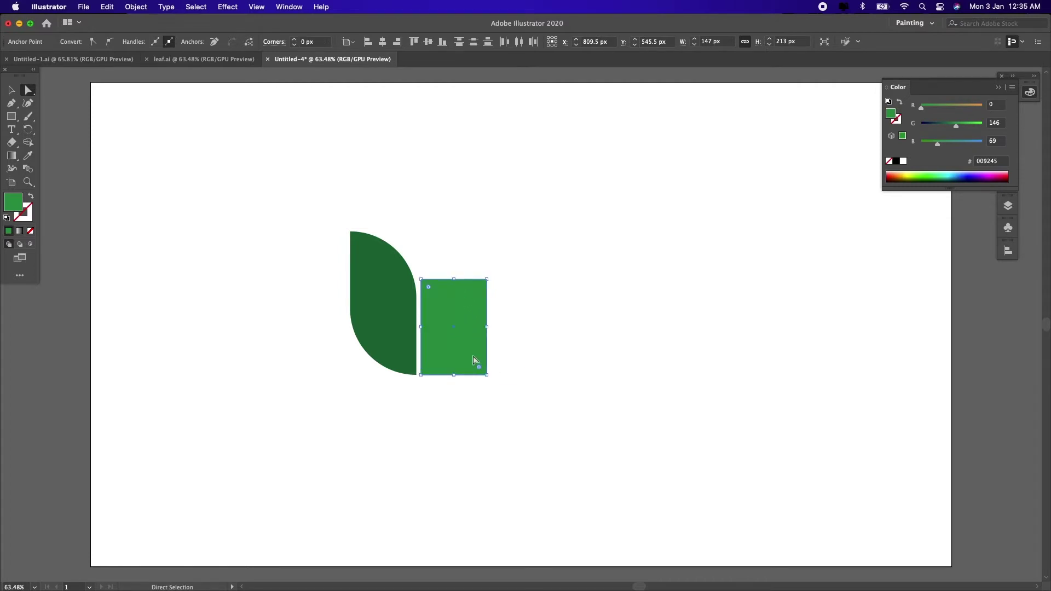
# Round the lighter rectangle's top-left and bottom-right corners fully into a second leaf
pyautogui.click(421, 274)
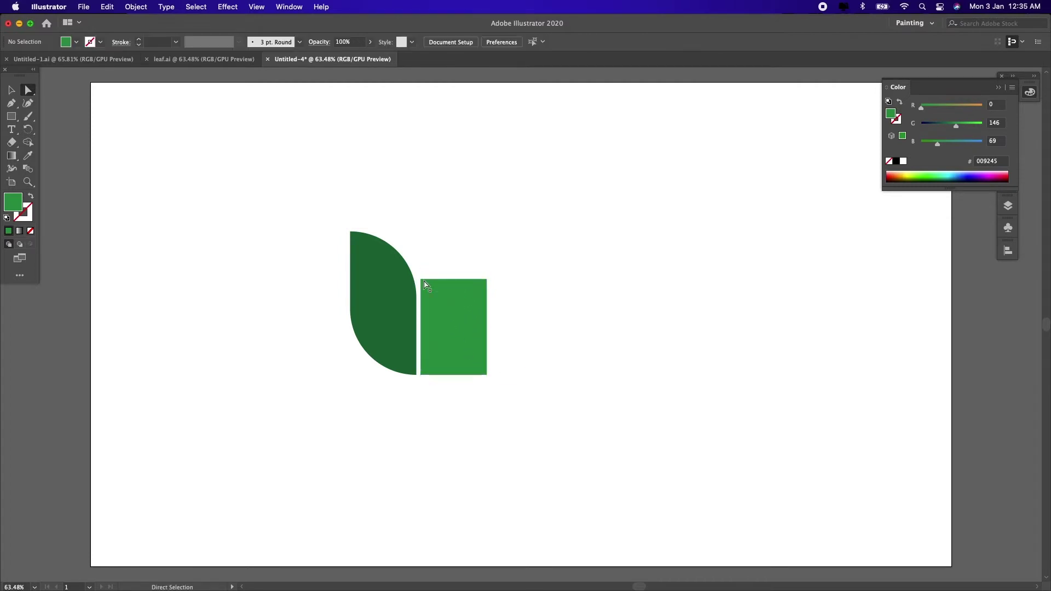
pyautogui.click(426, 284)
pyautogui.click(421, 280)
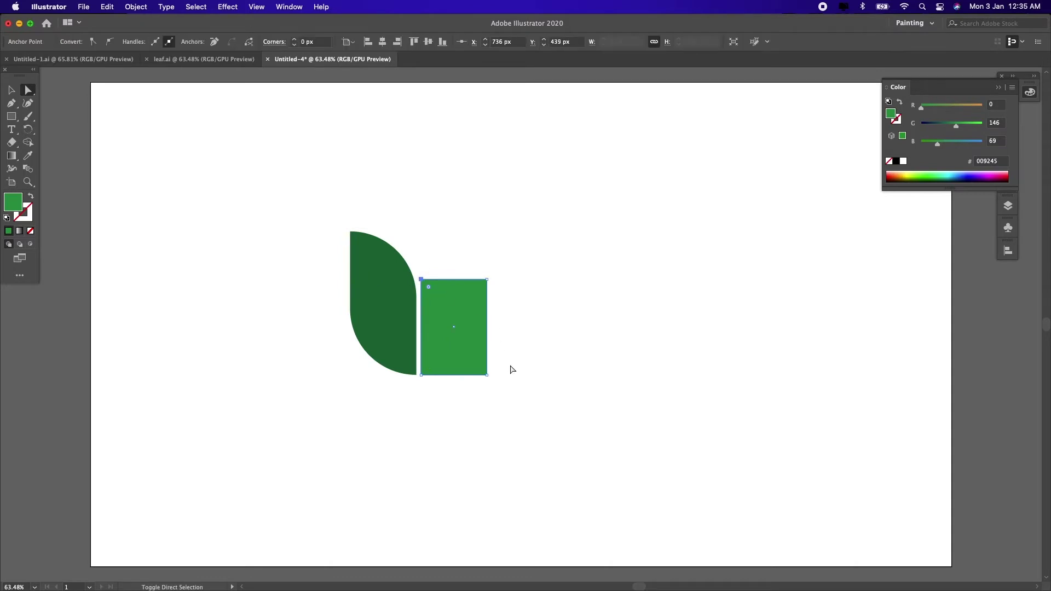
pyautogui.click(447, 308)
pyautogui.moveTo(428, 288); pyautogui.dragTo(505, 378)
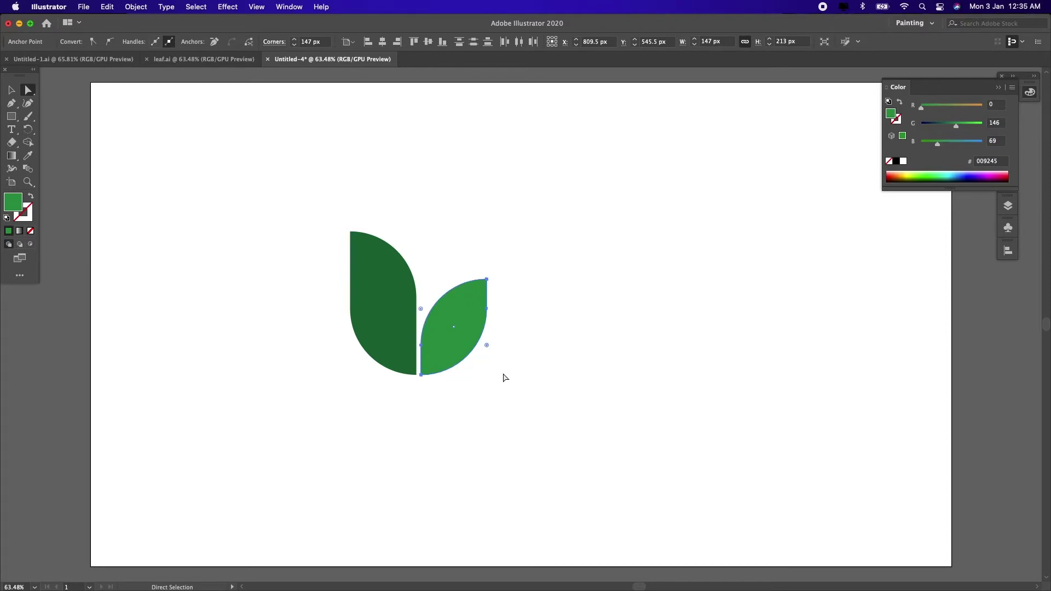
pyautogui.click(150, 174)
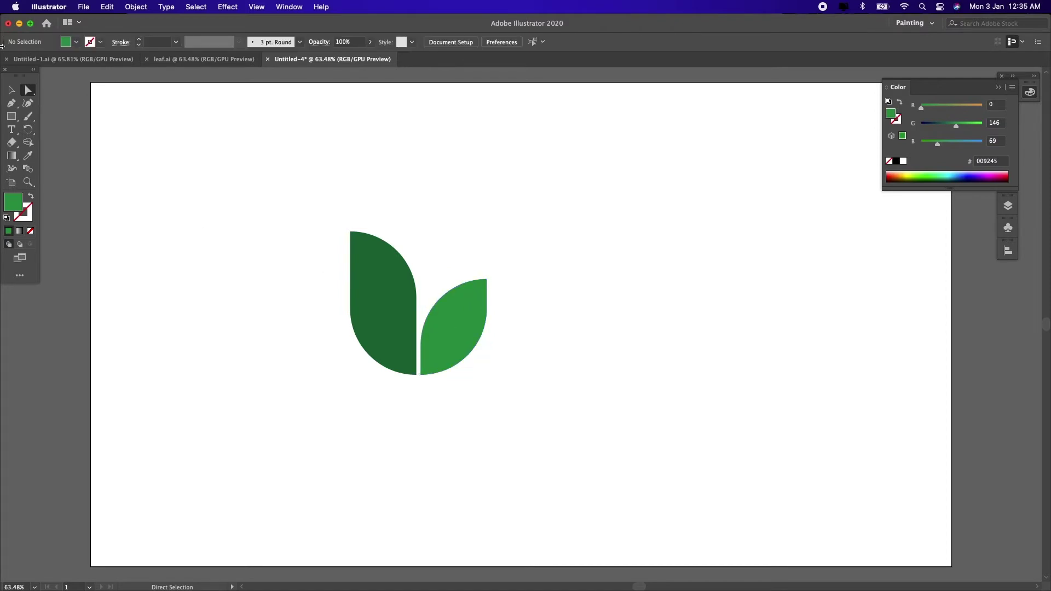
pyautogui.click(12, 90)
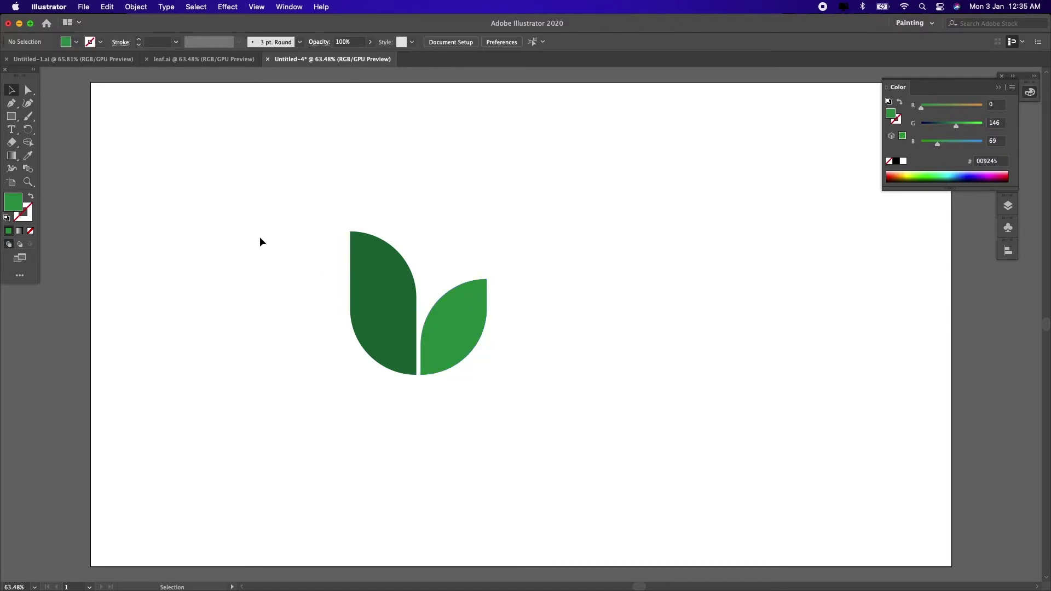
pyautogui.click(440, 337)
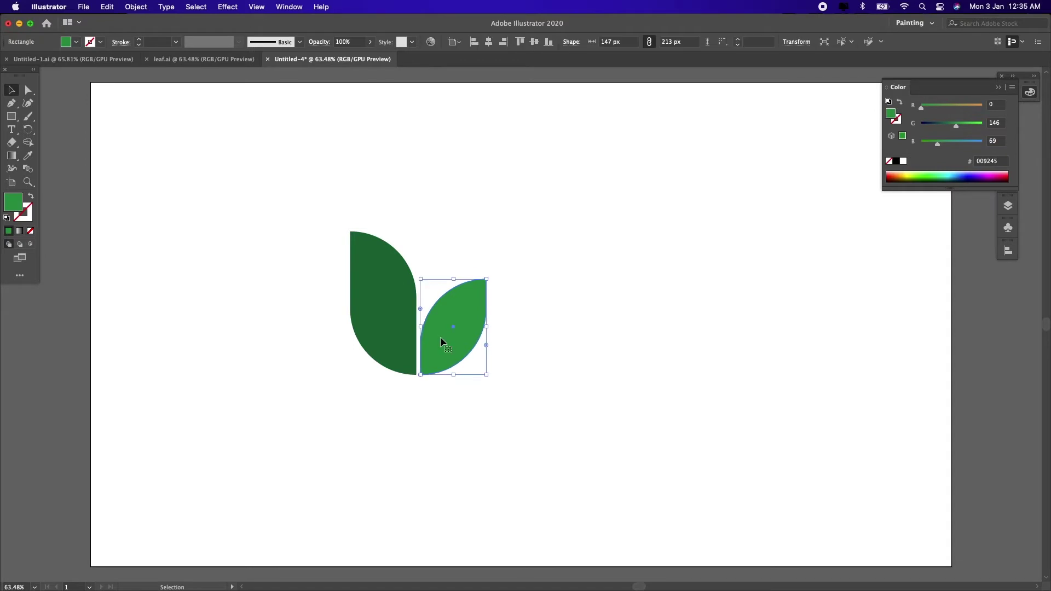
pyautogui.click(534, 341)
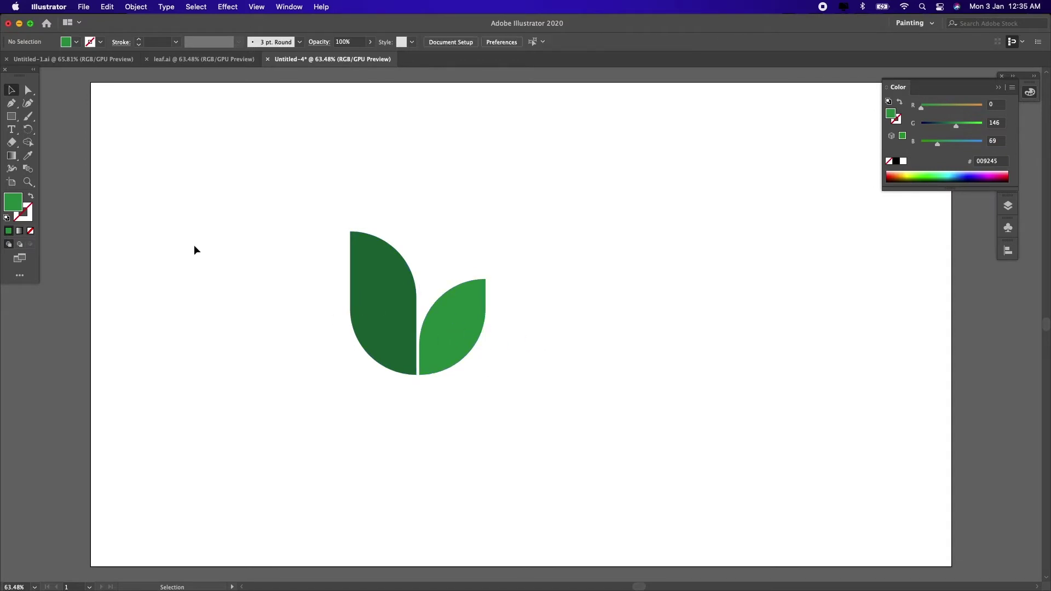
# Pen-draw a curved vein from the dark leaf's bottom tip toward its top, with fill None
pyautogui.press('super+equal')
pyautogui.press('super+equal')
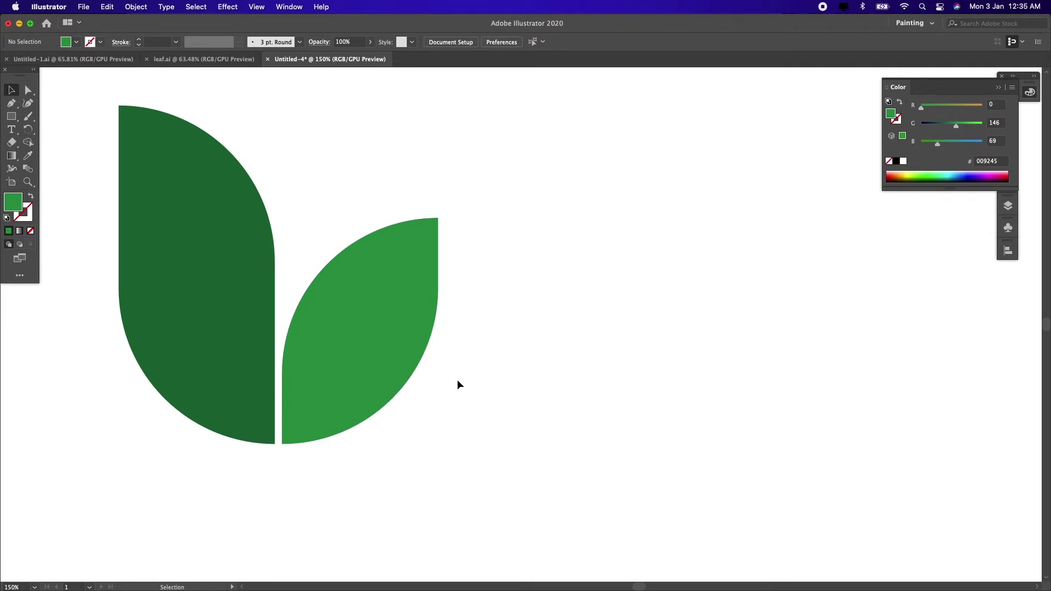
pyautogui.moveTo(458, 379); pyautogui.dragTo(608, 383)
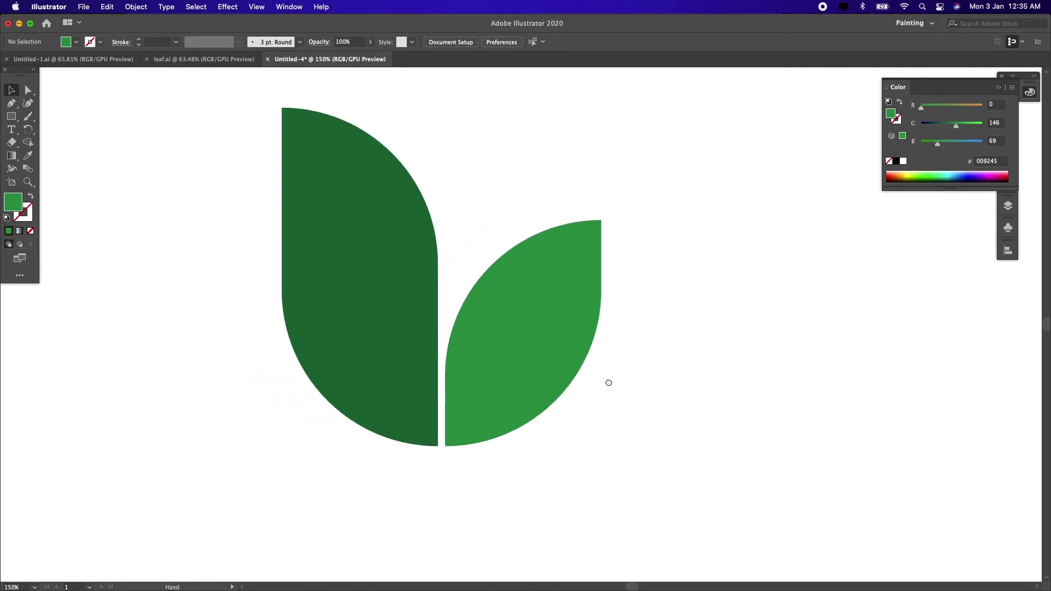
pyautogui.click(22, 107)
pyautogui.click(51, 104)
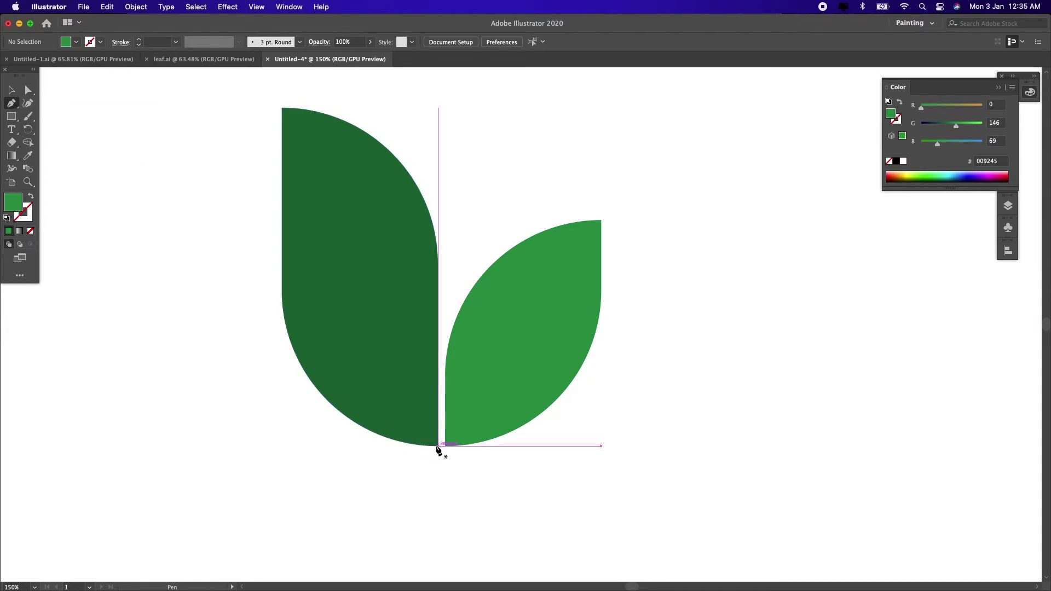
pyautogui.click(437, 446)
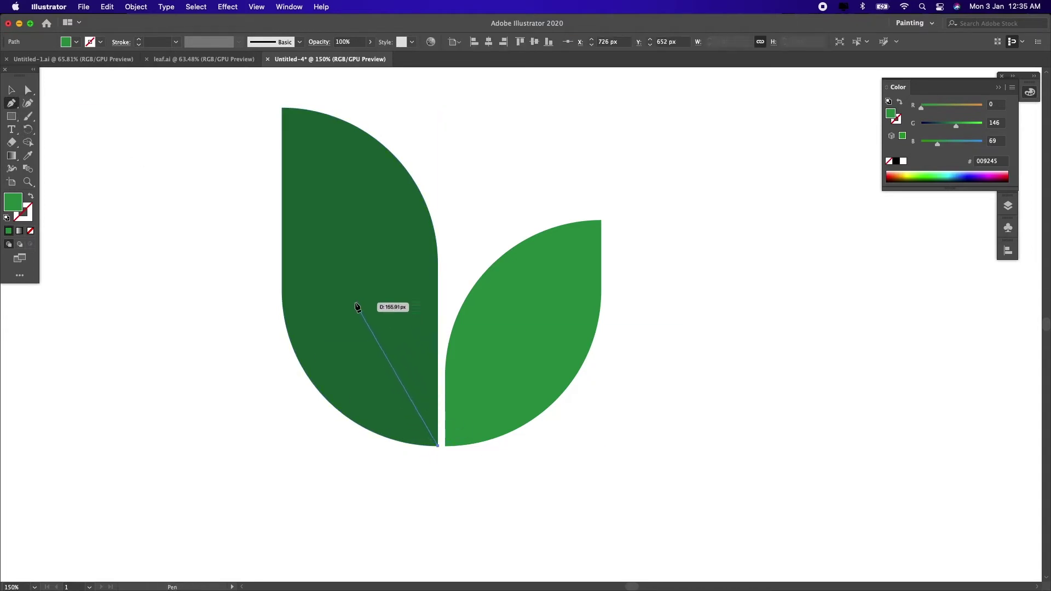
pyautogui.moveTo(353, 300); pyautogui.dragTo(351, 227)
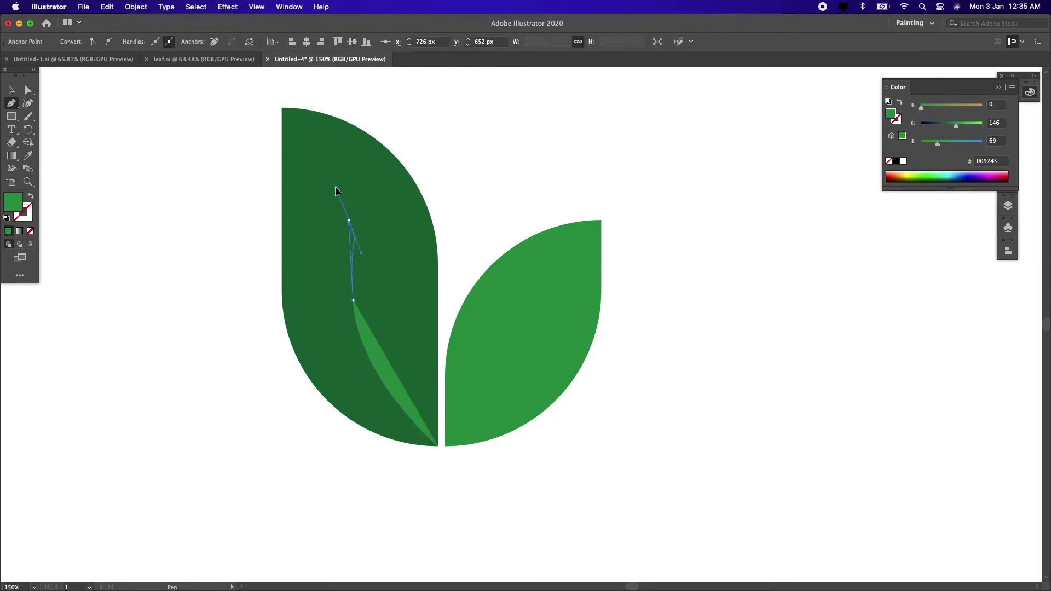
pyautogui.moveTo(322, 180); pyautogui.dragTo(343, 152)
pyautogui.moveTo(342, 153); pyautogui.dragTo(319, 157)
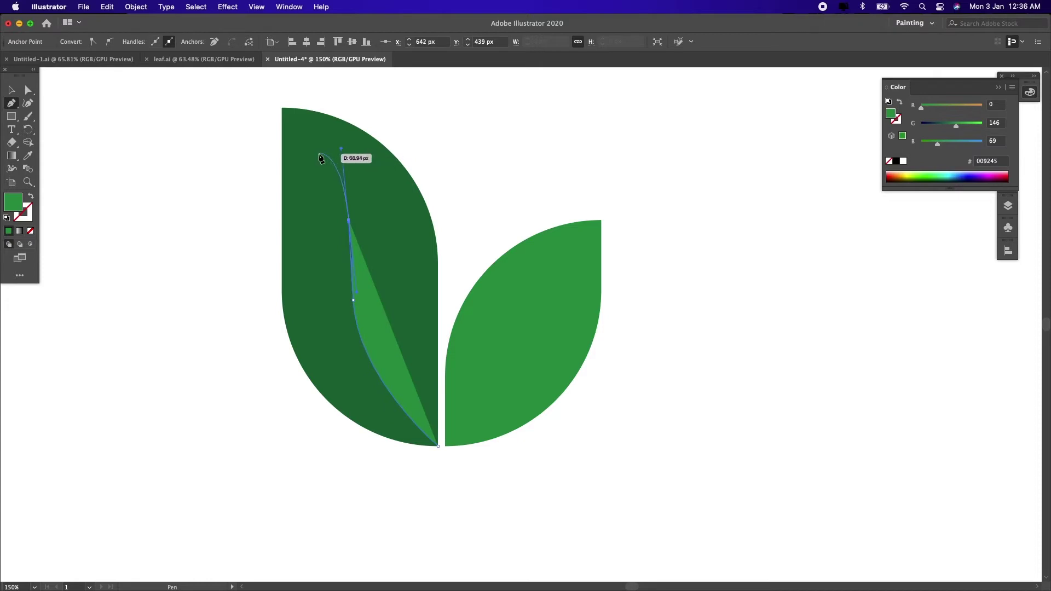
pyautogui.click(318, 152)
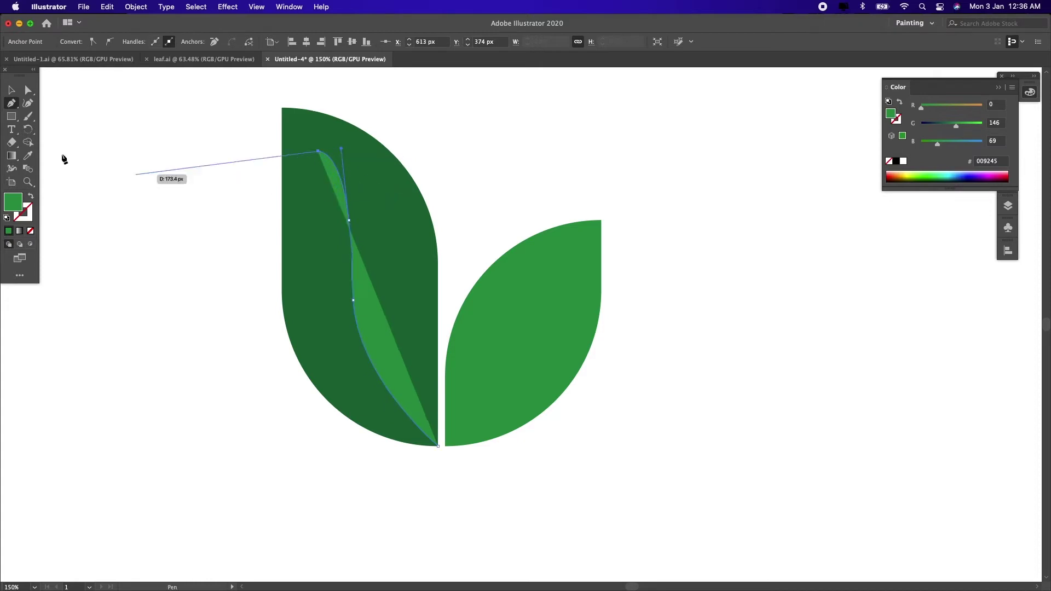
pyautogui.click(11, 90)
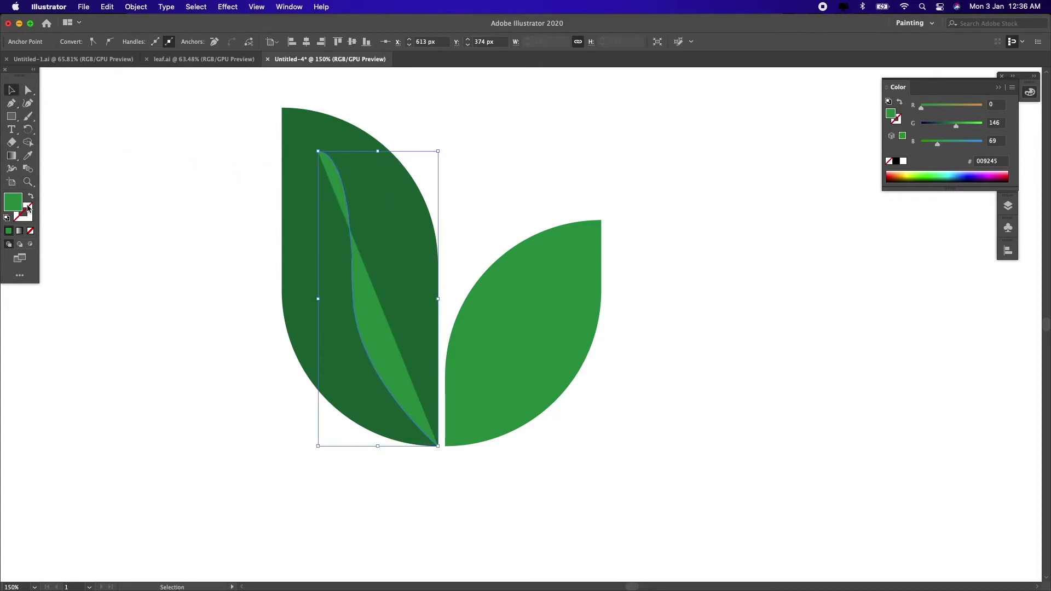
pyautogui.click(30, 230)
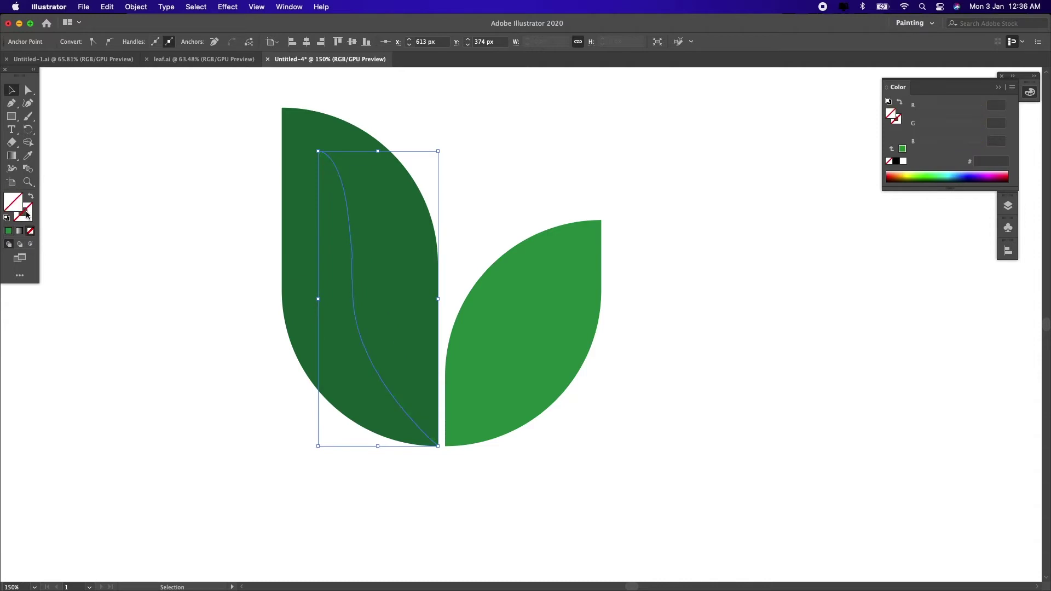
pyautogui.click(98, 249)
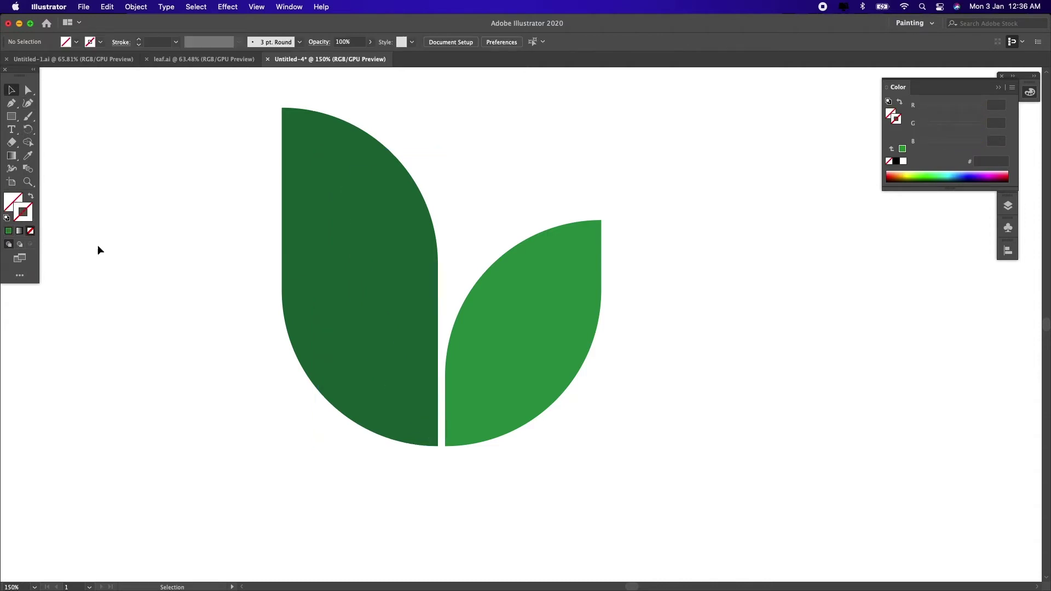
# Give the vein a white 4 pt stroke with a tapered width profile
pyautogui.click(354, 273)
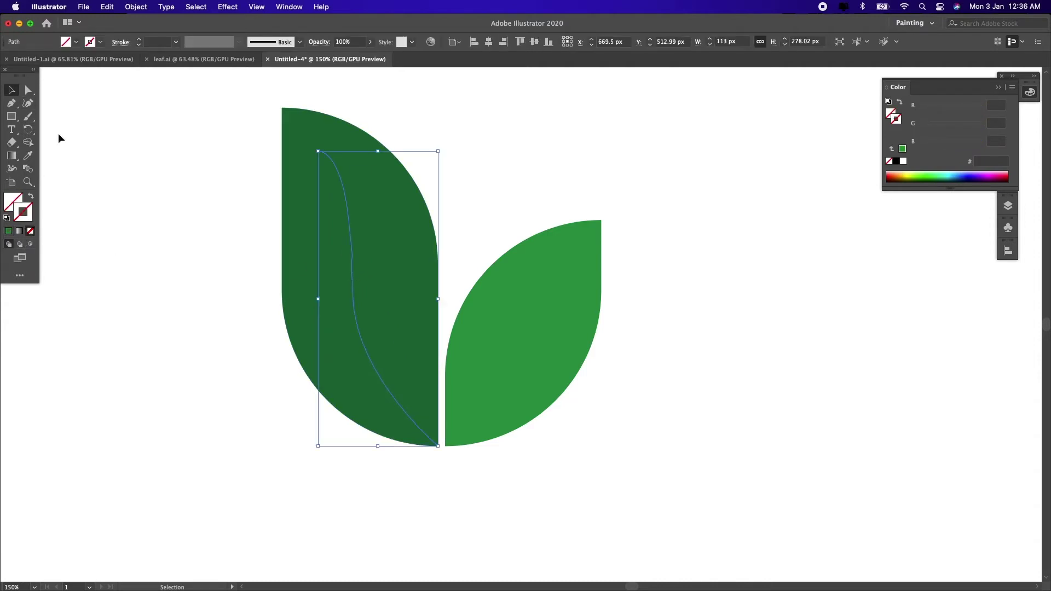
pyautogui.click(100, 42)
pyautogui.click(22, 60)
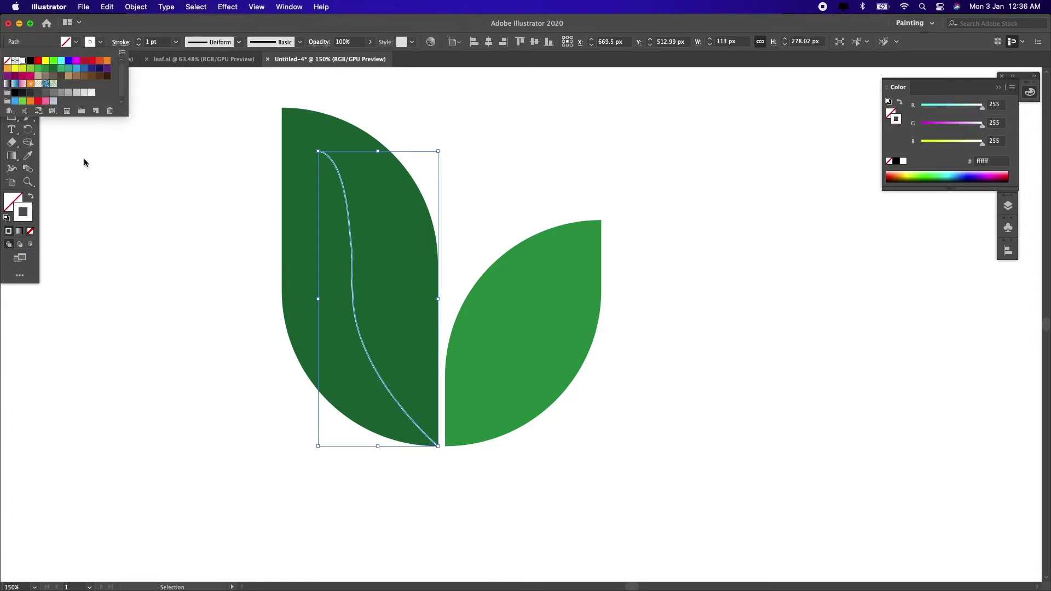
pyautogui.click(118, 287)
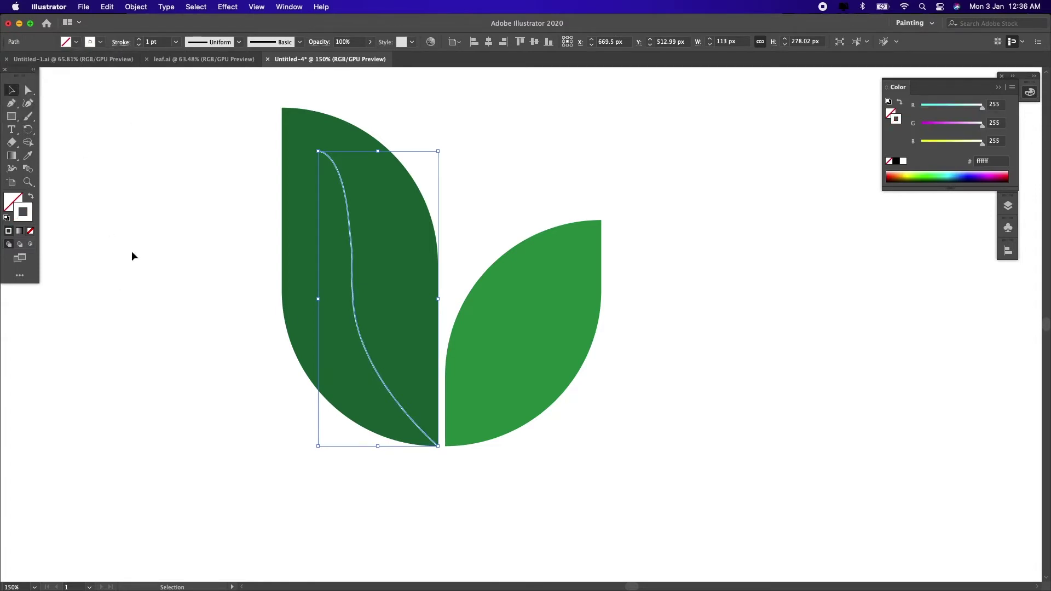
pyautogui.click(138, 40)
pyautogui.click(139, 39)
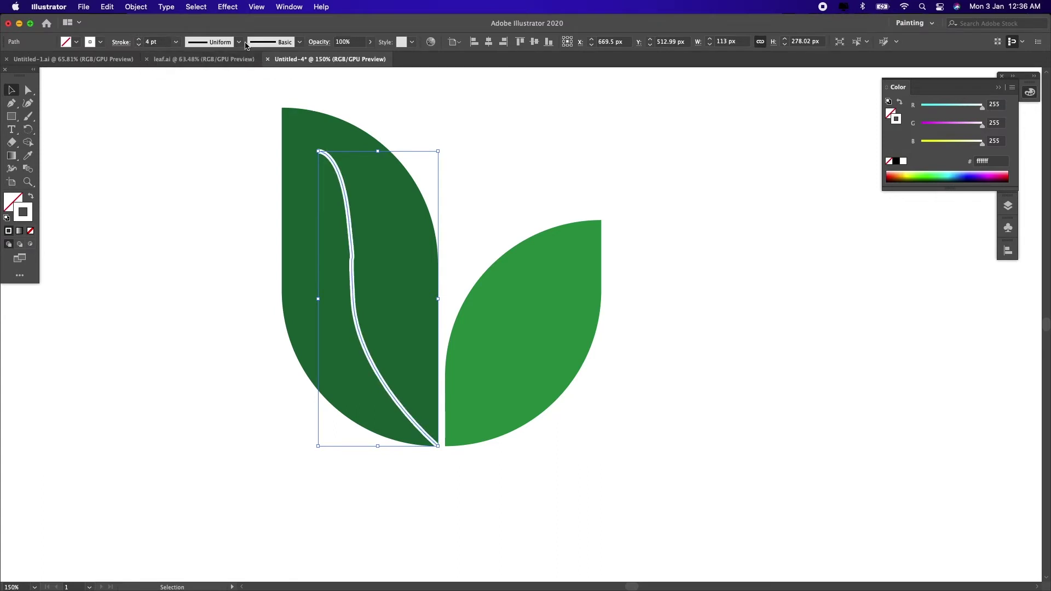
pyautogui.click(239, 42)
pyautogui.click(211, 127)
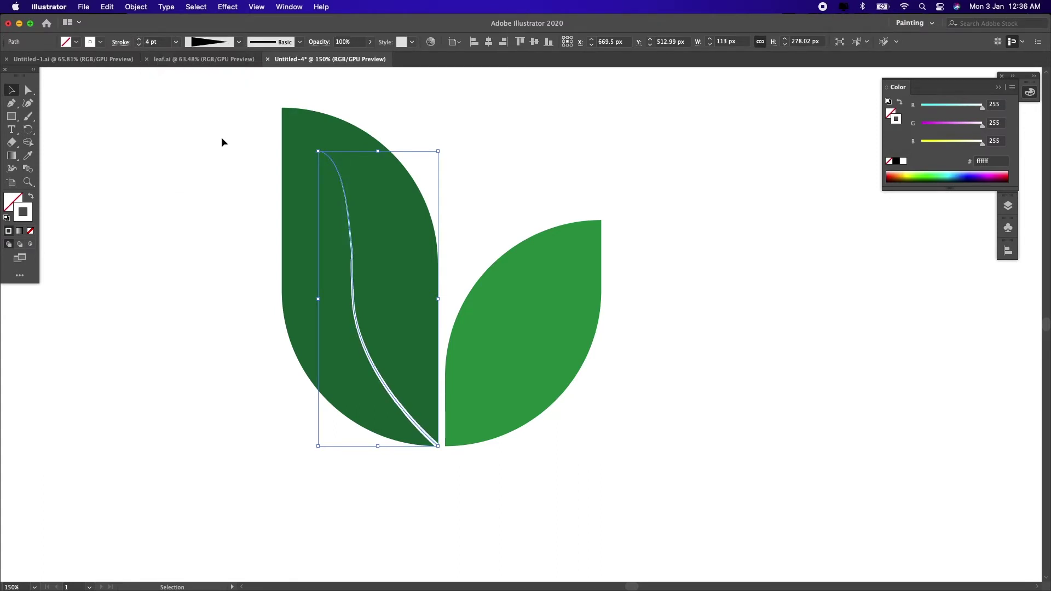
pyautogui.click(227, 233)
# Zoom in and adjust the vein's top end point and middle curve
pyautogui.click(432, 442)
pyautogui.press('super+shift+b')
pyautogui.press('super+equal')
pyautogui.press('super+shift+b')
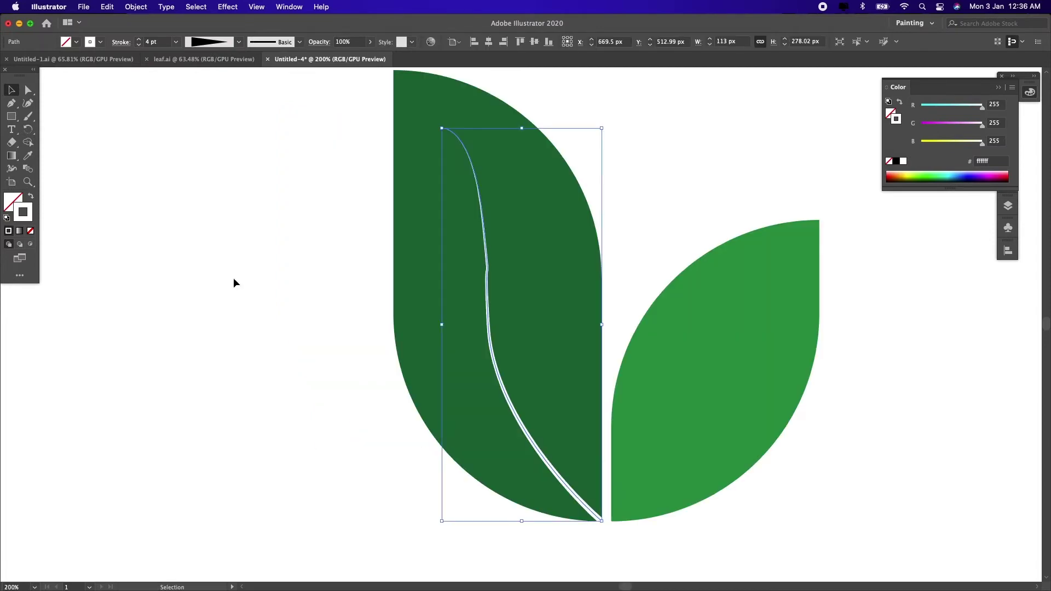
pyautogui.click(29, 90)
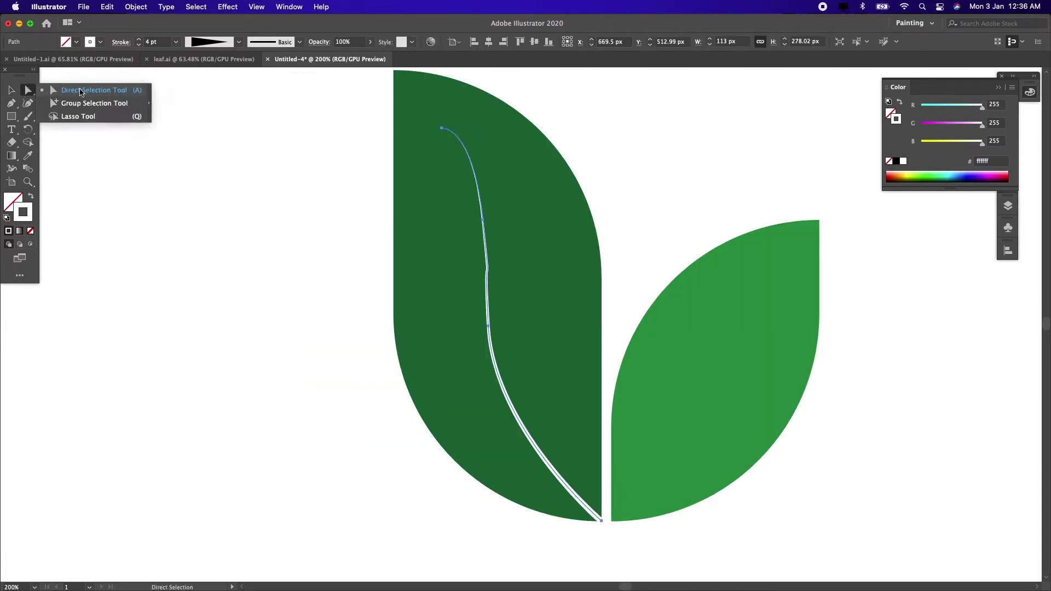
pyautogui.click(93, 89)
pyautogui.moveTo(442, 130); pyautogui.dragTo(439, 126)
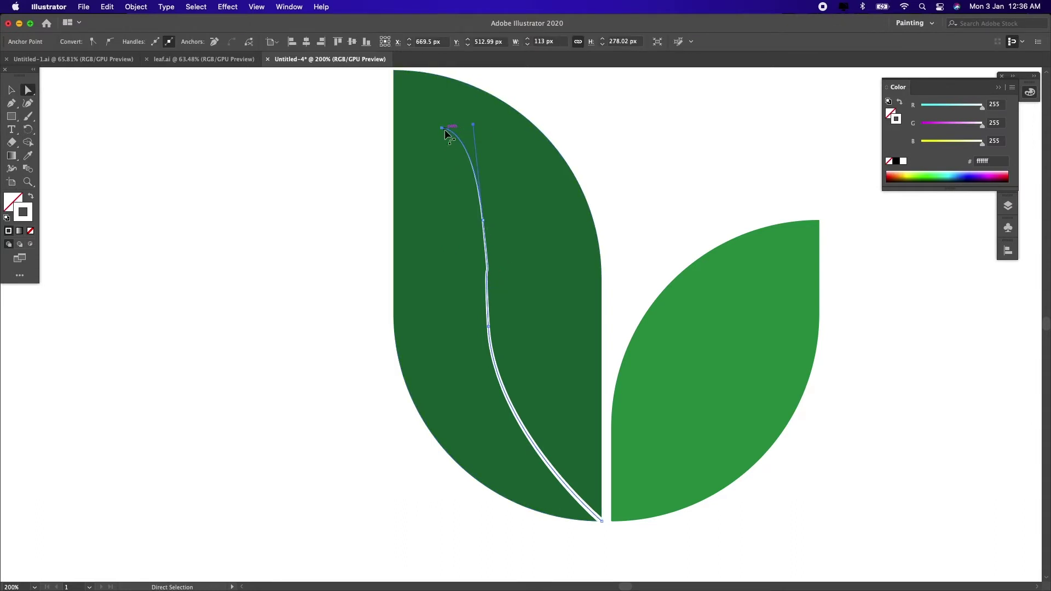
pyautogui.moveTo(439, 126); pyautogui.dragTo(465, 131)
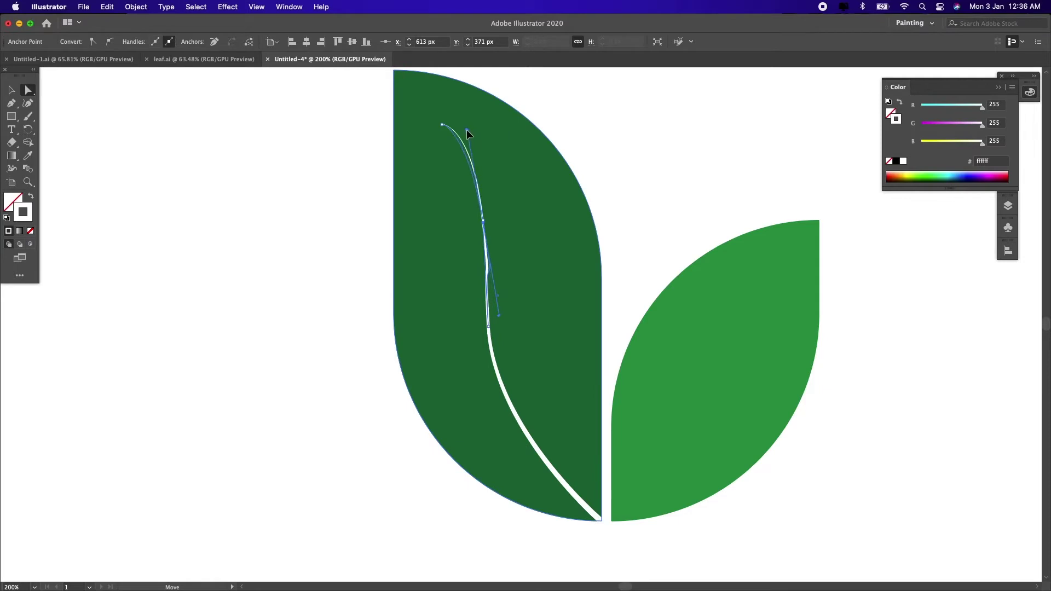
pyautogui.click(483, 221)
pyautogui.moveTo(503, 311); pyautogui.dragTo(495, 302)
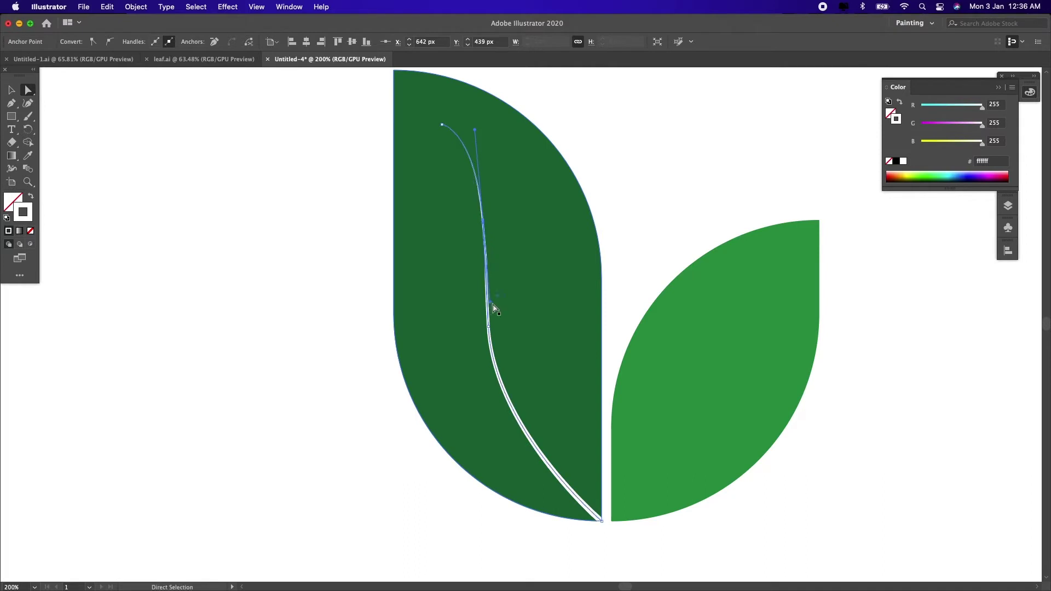
# Refine the handles at the vein's top and lower sections to smooth the curve
pyautogui.click(442, 125)
pyautogui.moveTo(475, 130); pyautogui.dragTo(470, 130)
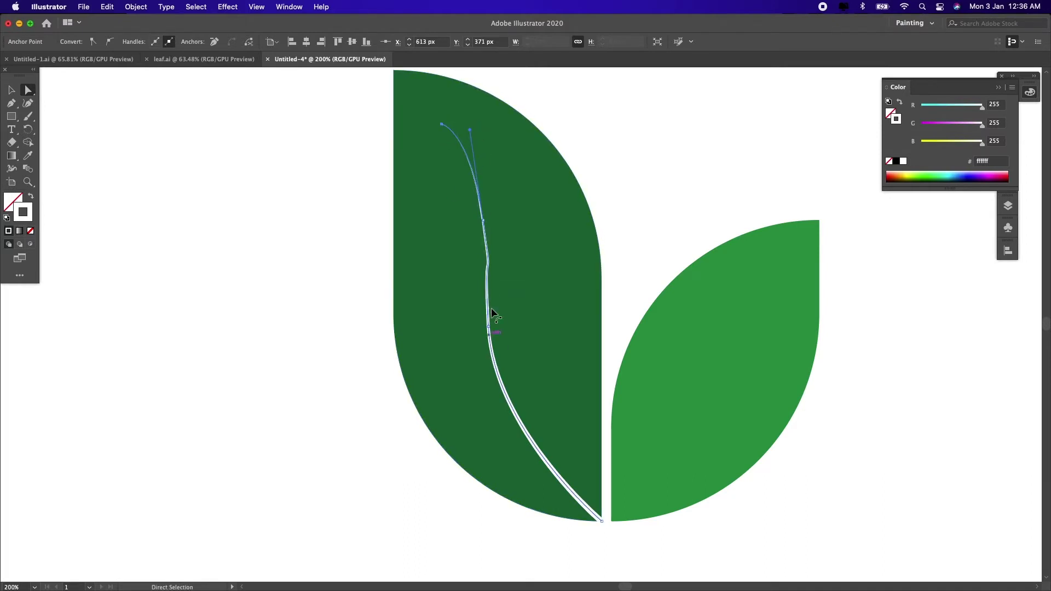
pyautogui.click(483, 220)
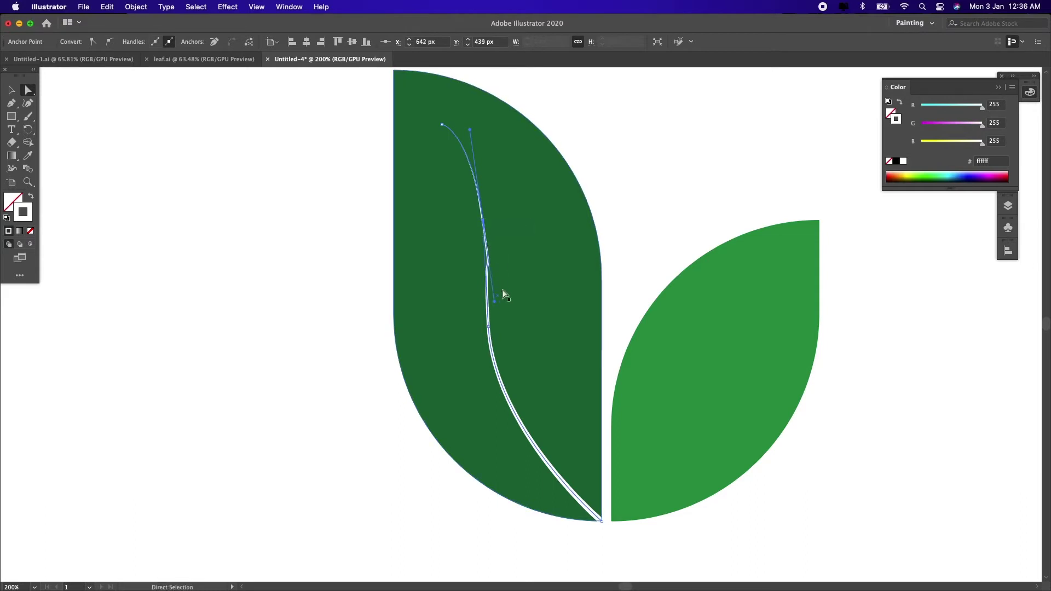
pyautogui.moveTo(486, 330); pyautogui.dragTo(493, 326)
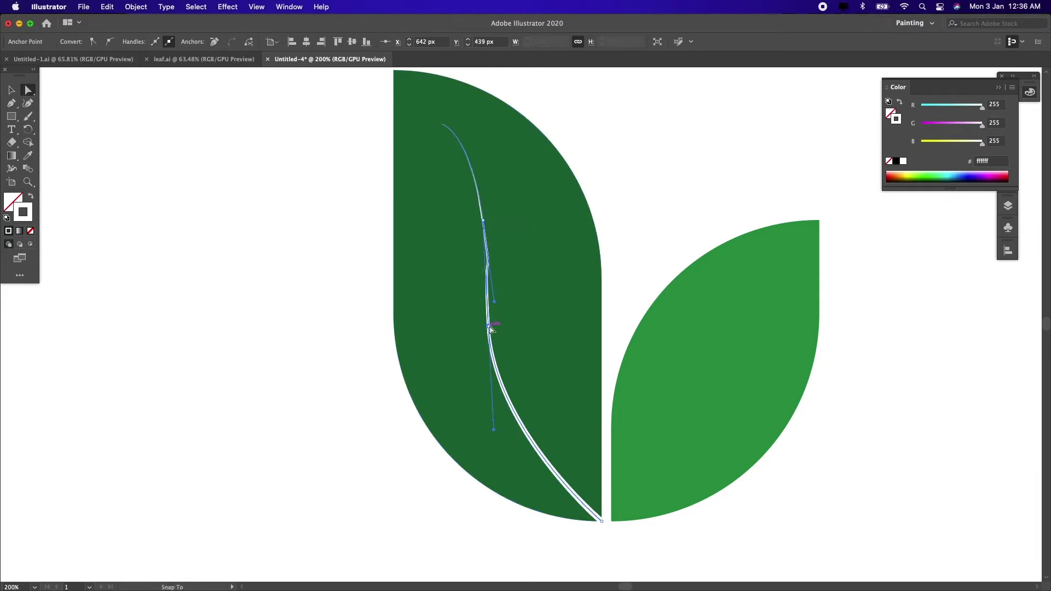
pyautogui.moveTo(497, 303); pyautogui.dragTo(493, 302)
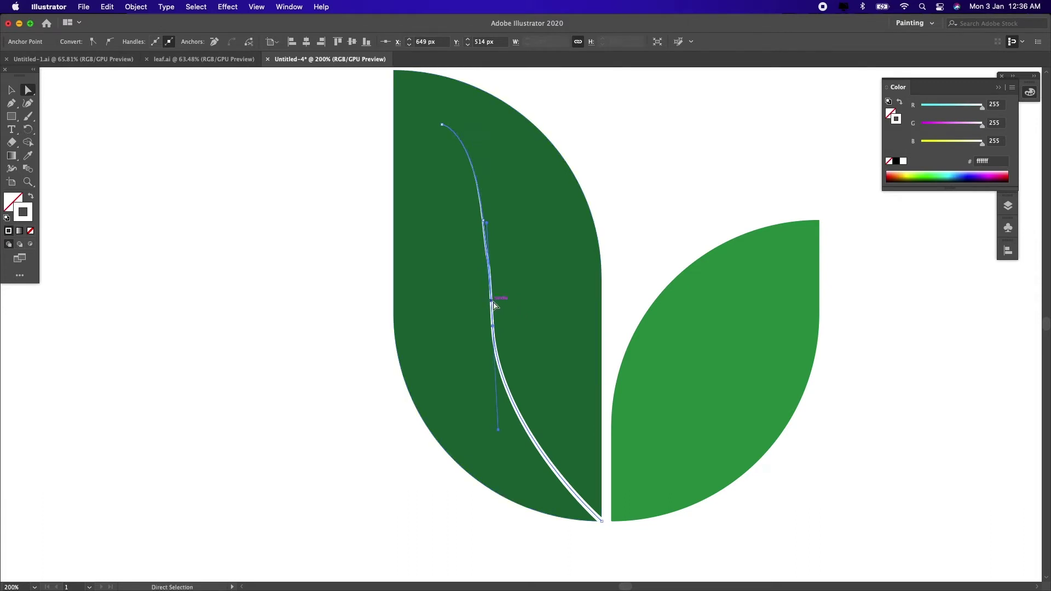
pyautogui.moveTo(493, 303); pyautogui.dragTo(491, 306)
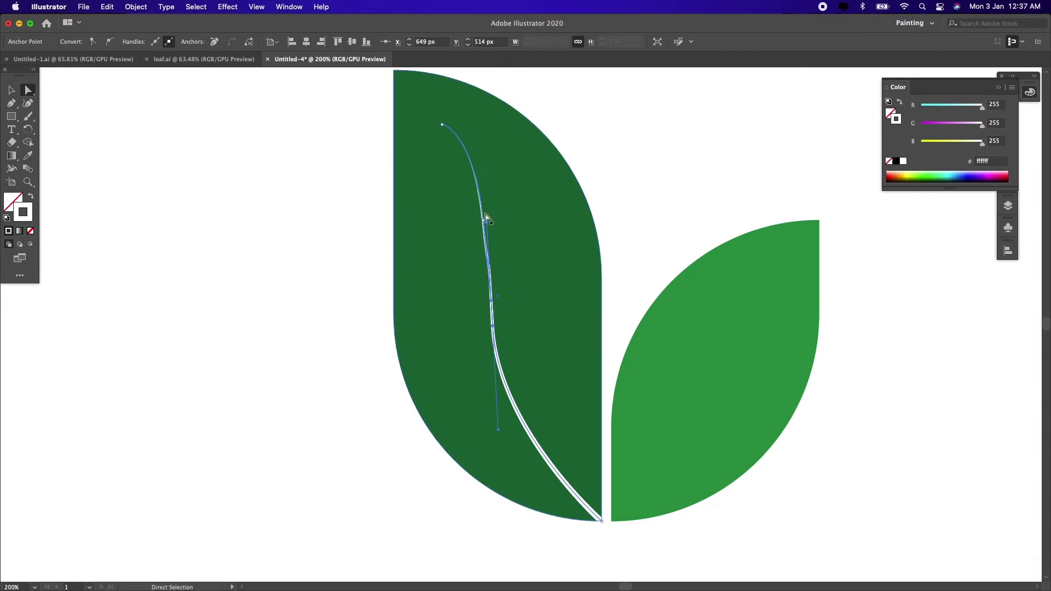
pyautogui.click(491, 297)
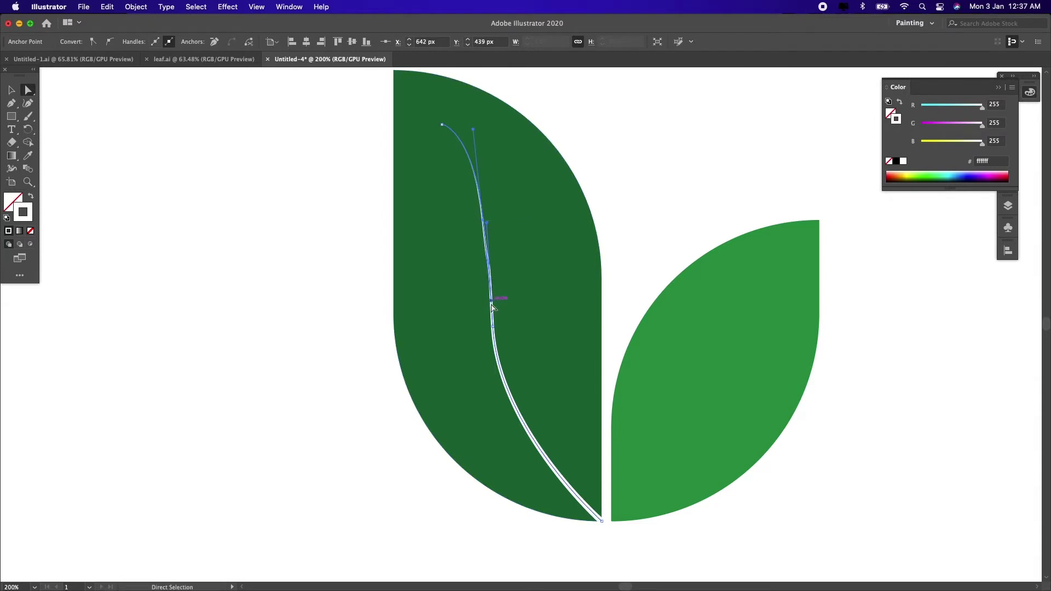
pyautogui.click(492, 302)
pyautogui.moveTo(491, 246); pyautogui.dragTo(485, 224)
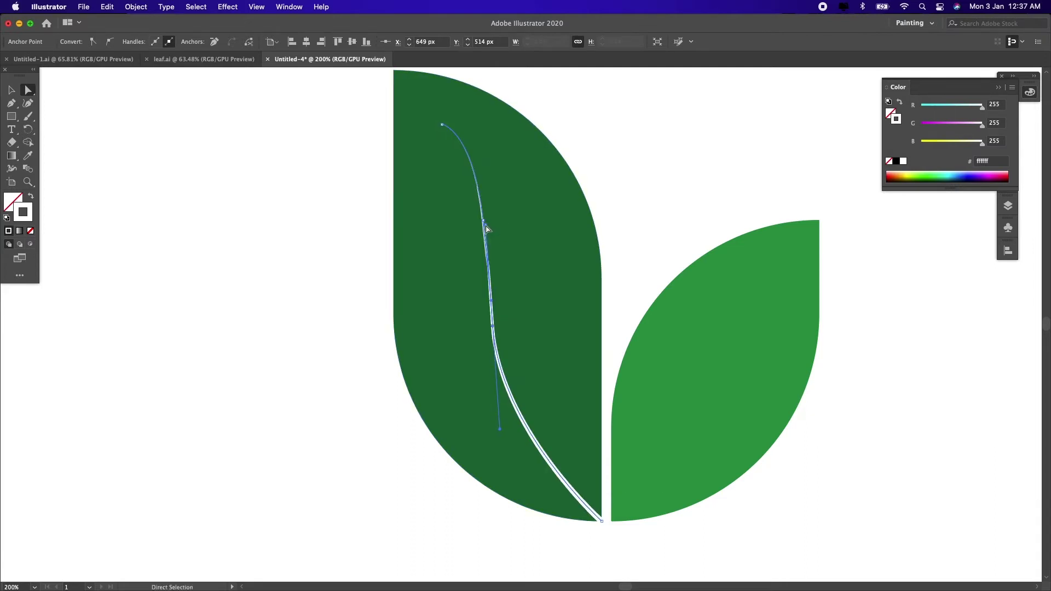
pyautogui.moveTo(485, 224); pyautogui.dragTo(484, 227)
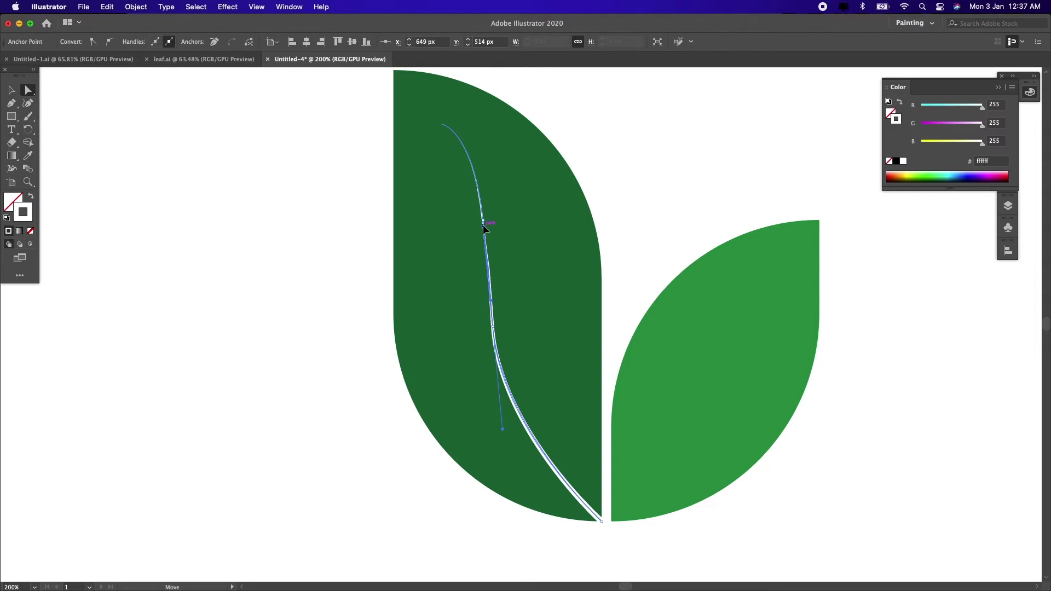
pyautogui.click(267, 287)
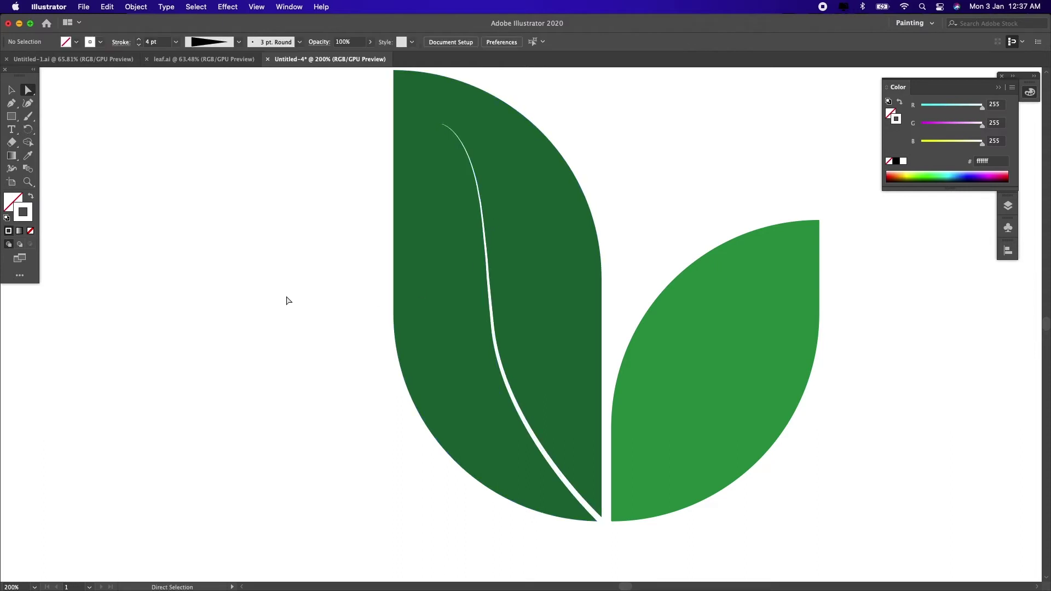
pyautogui.click(11, 90)
# Pen-draw a curved vein from the light leaf's bottom tip up toward its tip
pyautogui.click(11, 103)
pyautogui.moveTo(612, 520); pyautogui.dragTo(638, 500)
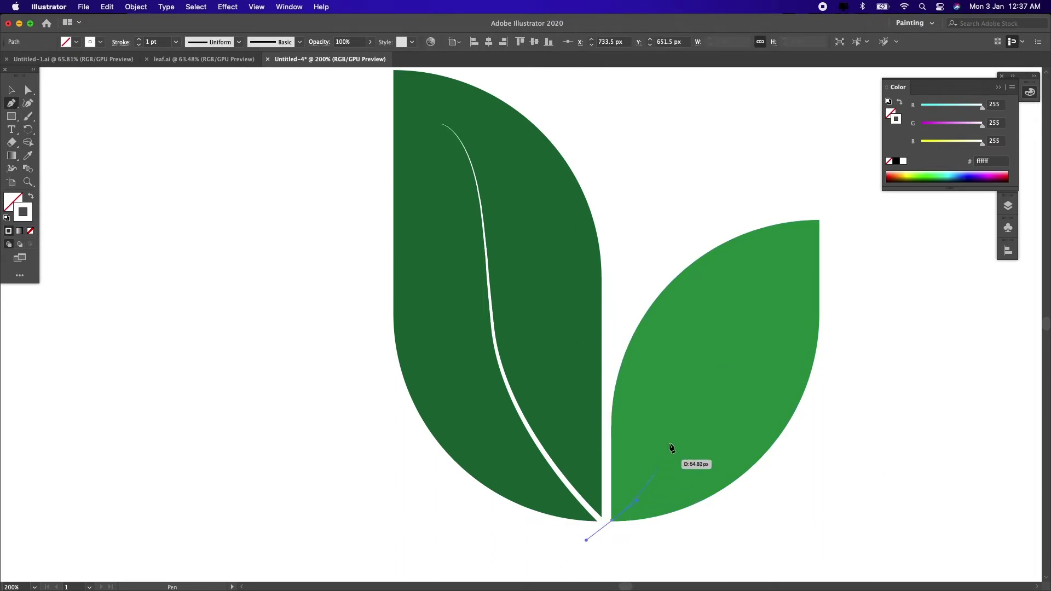
pyautogui.moveTo(717, 384); pyautogui.dragTo(719, 380)
pyautogui.moveTo(754, 296); pyautogui.dragTo(768, 295)
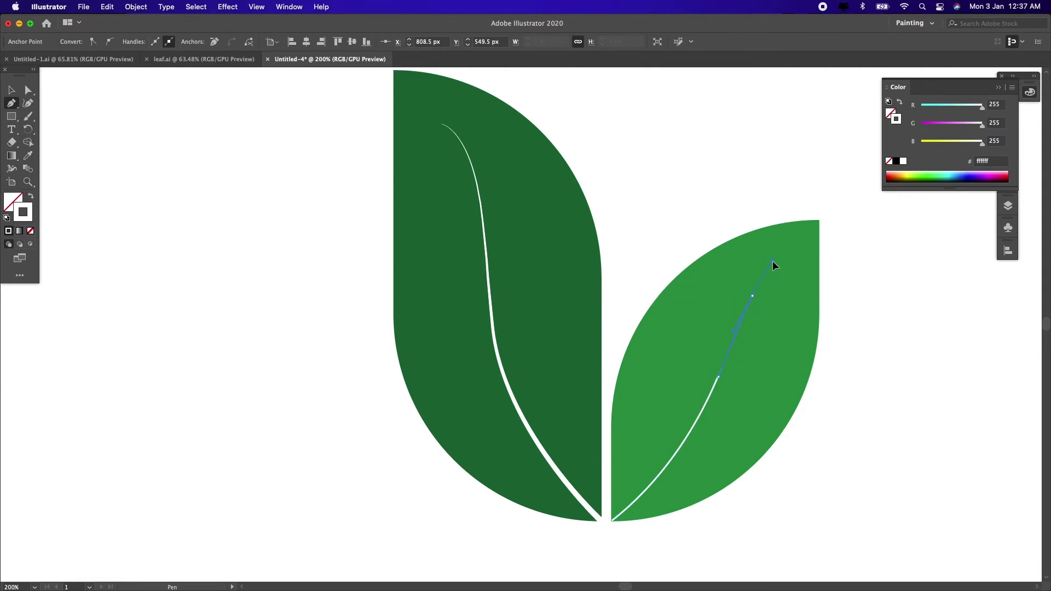
pyautogui.moveTo(773, 261); pyautogui.dragTo(774, 265)
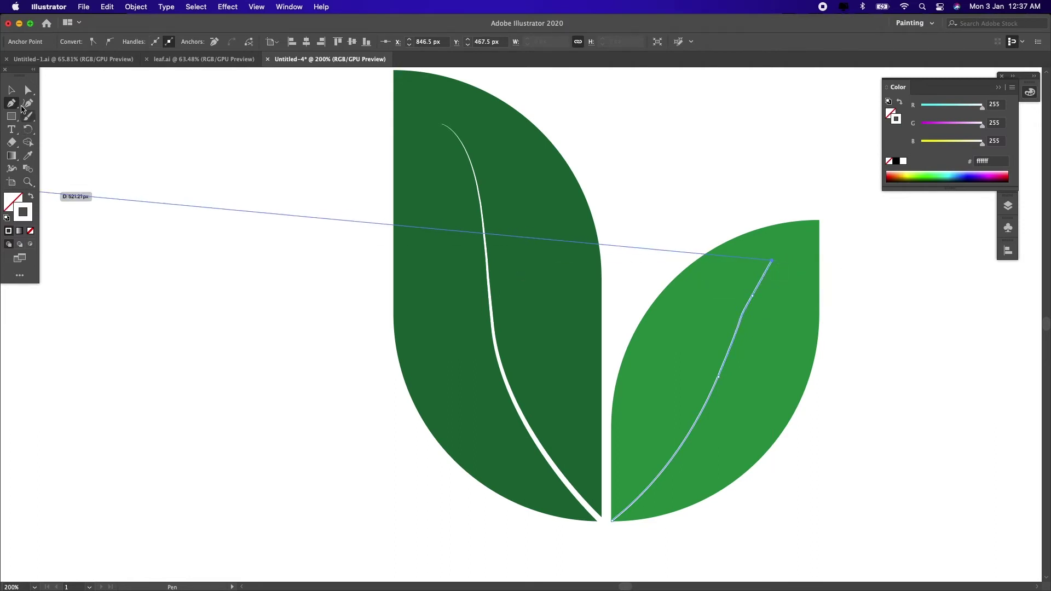
pyautogui.click(13, 89)
pyautogui.click(725, 199)
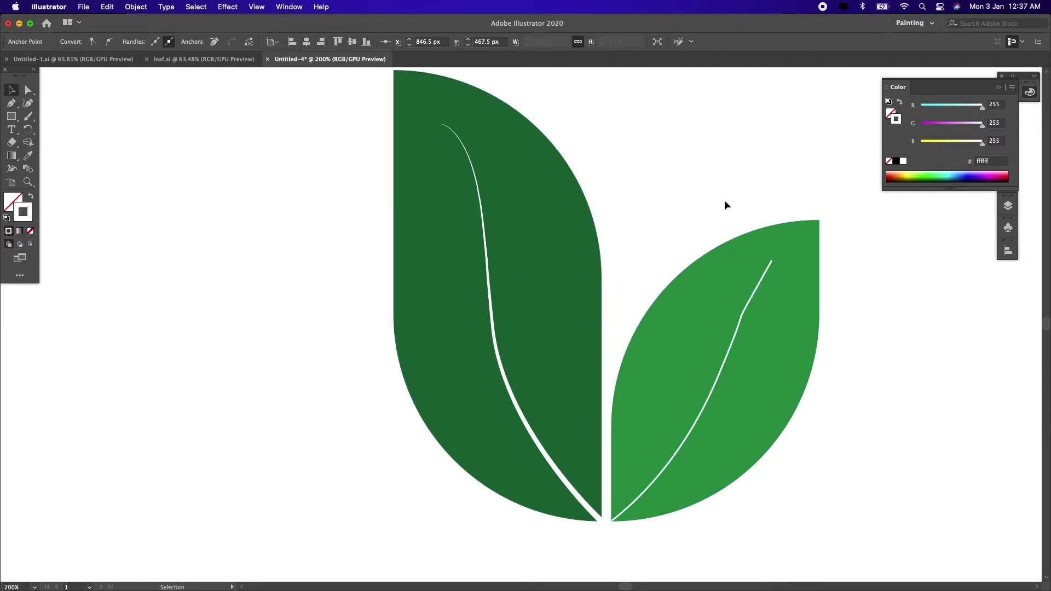
pyautogui.click(714, 388)
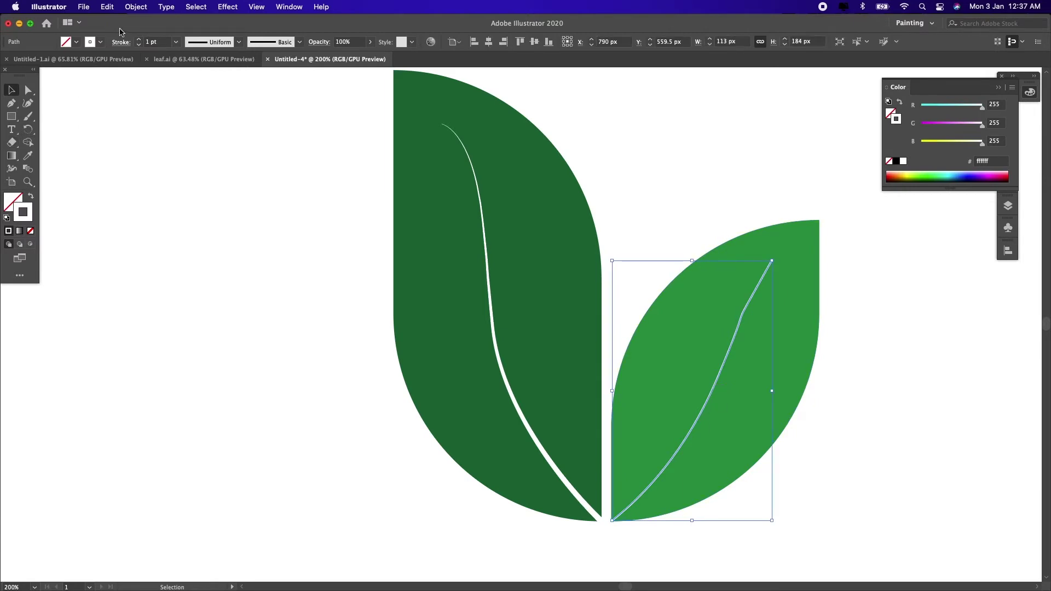
# Set the right vein's stroke to 3 pt with a tapered width profile
pyautogui.click(139, 40)
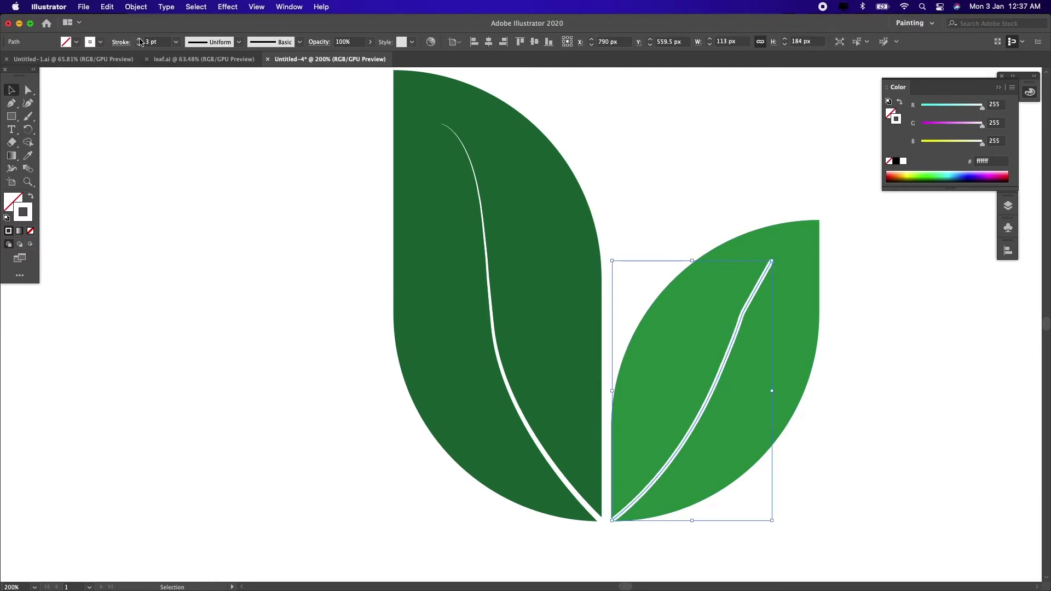
pyautogui.click(240, 42)
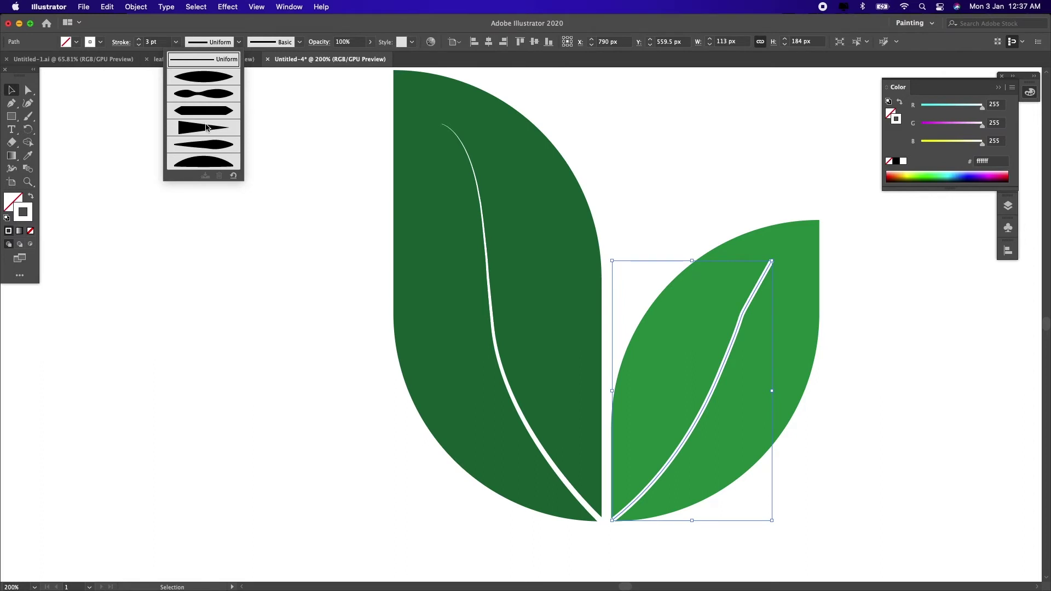
pyautogui.click(208, 128)
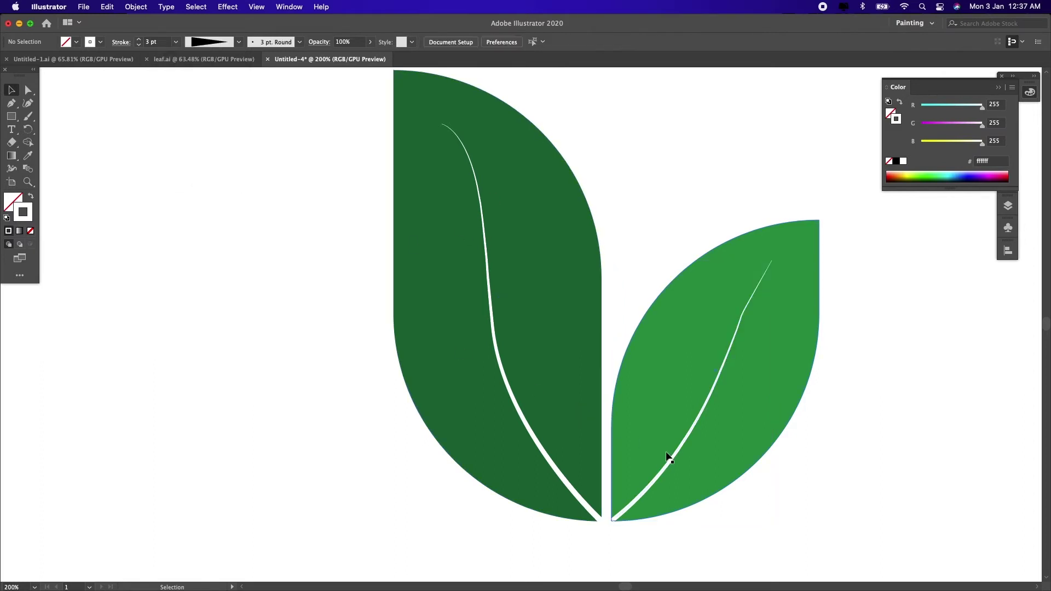
# Reshape the lower curve of the right vein with Direct Selection
pyautogui.click(29, 91)
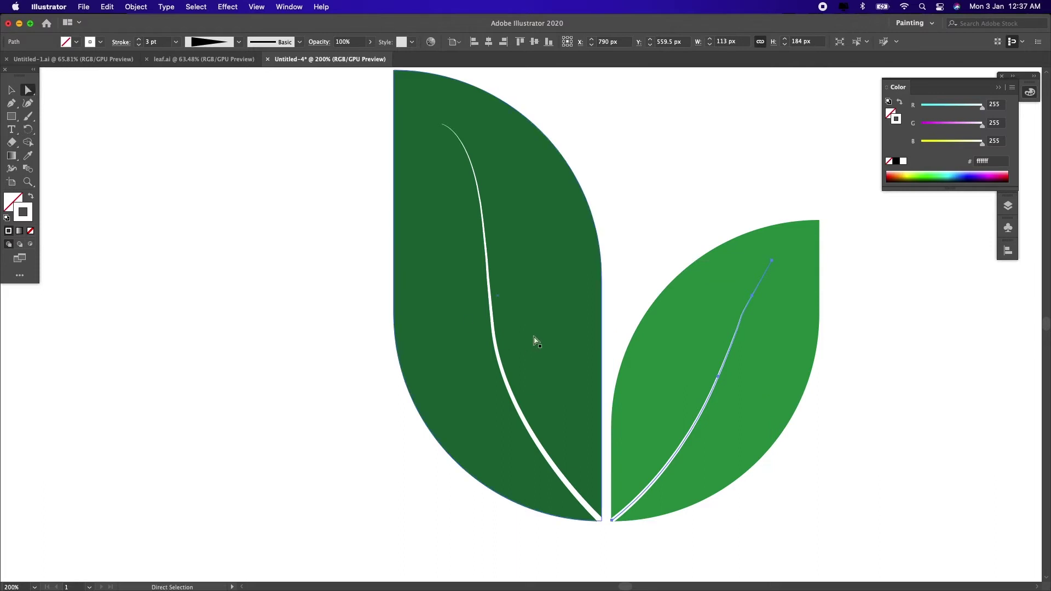
pyautogui.click(772, 263)
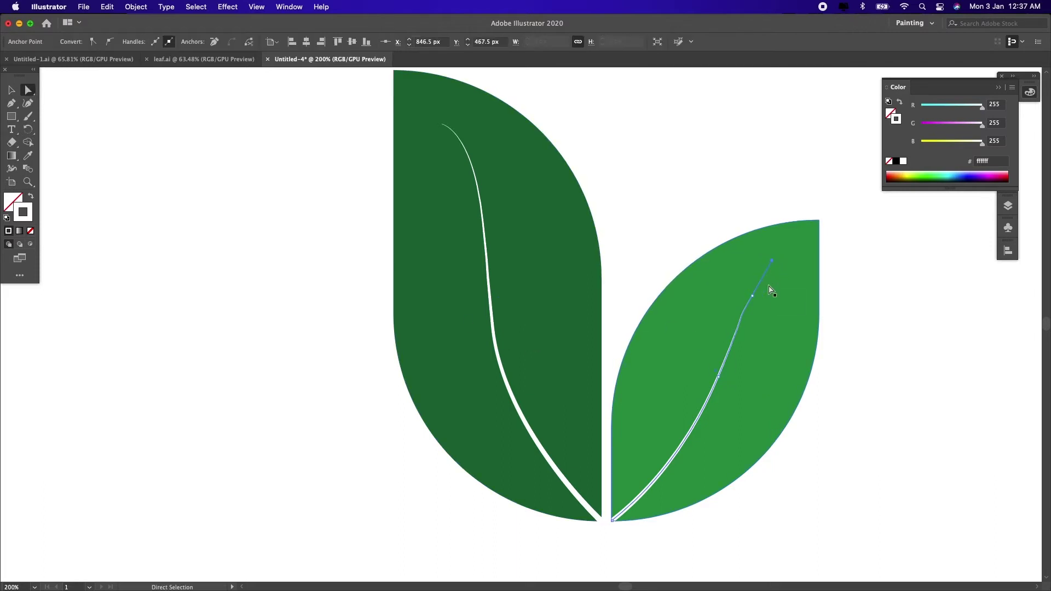
pyautogui.click(752, 297)
pyautogui.click(685, 459)
pyautogui.click(711, 398)
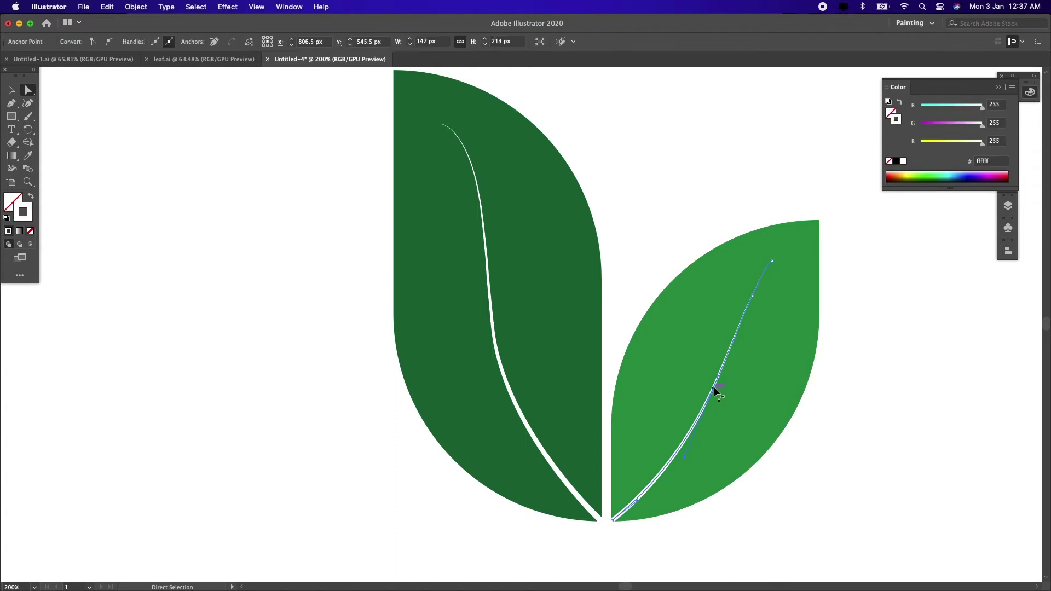
pyautogui.click(688, 457)
pyautogui.moveTo(685, 456); pyautogui.dragTo(680, 455)
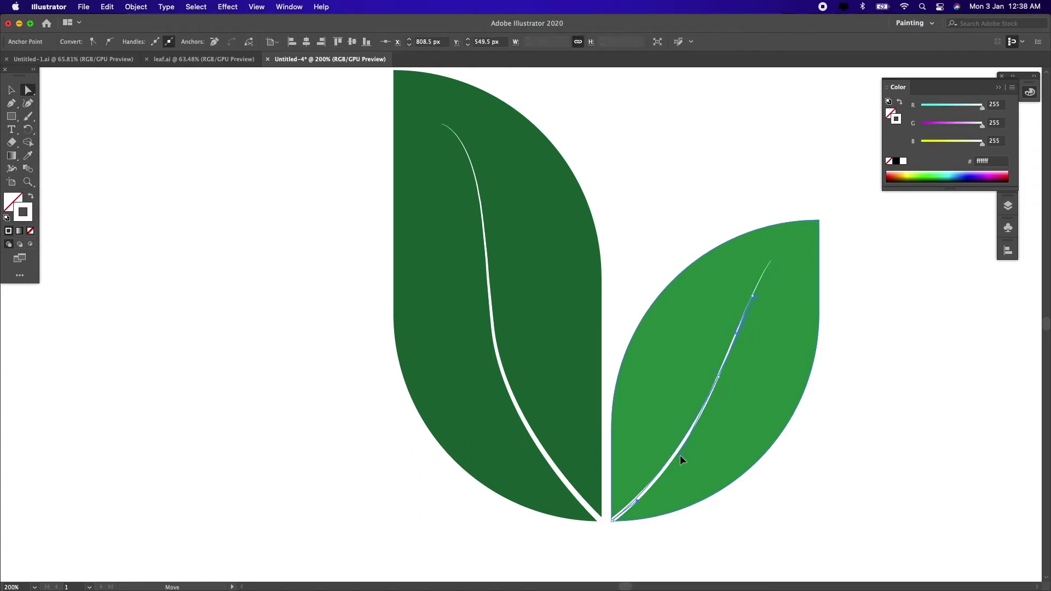
# Smooth the right vein's curve near its top end anchor
pyautogui.click(752, 296)
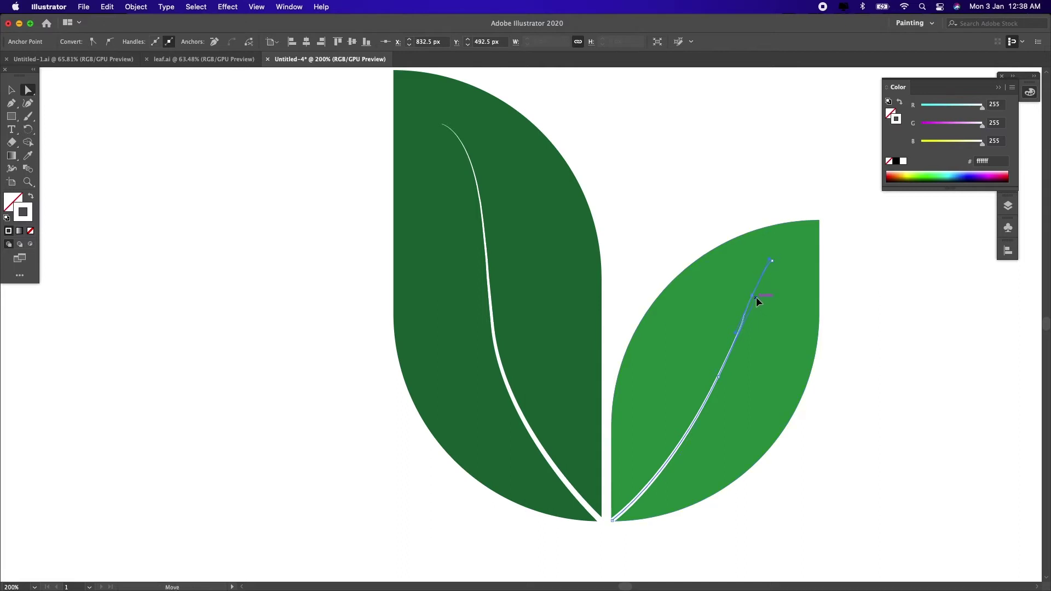
pyautogui.click(753, 297)
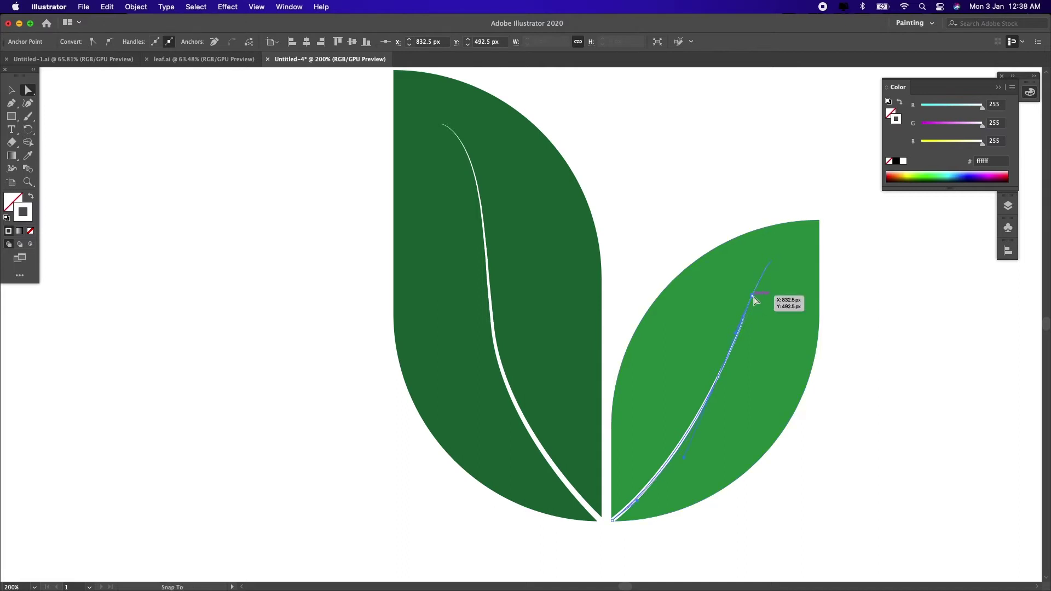
pyautogui.click(772, 261)
pyautogui.click(773, 262)
pyautogui.moveTo(774, 264); pyautogui.dragTo(768, 258)
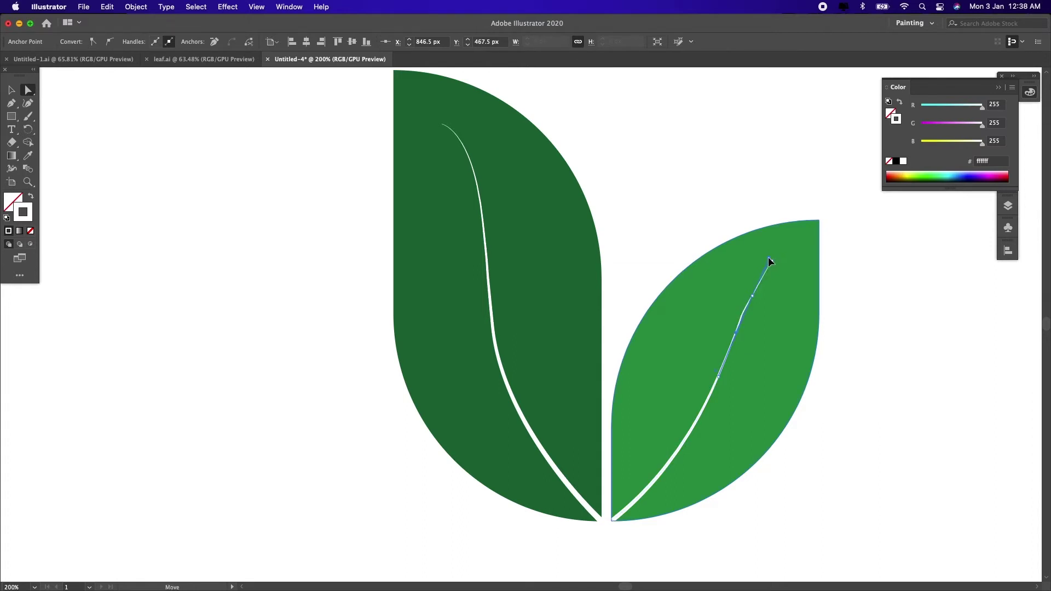
pyautogui.click(11, 90)
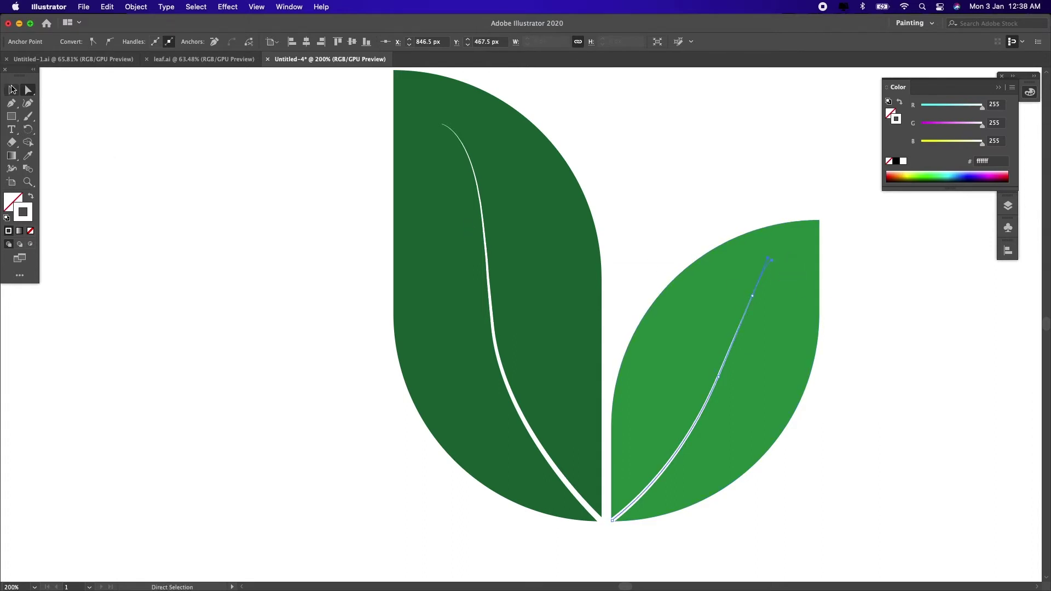
pyautogui.click(148, 234)
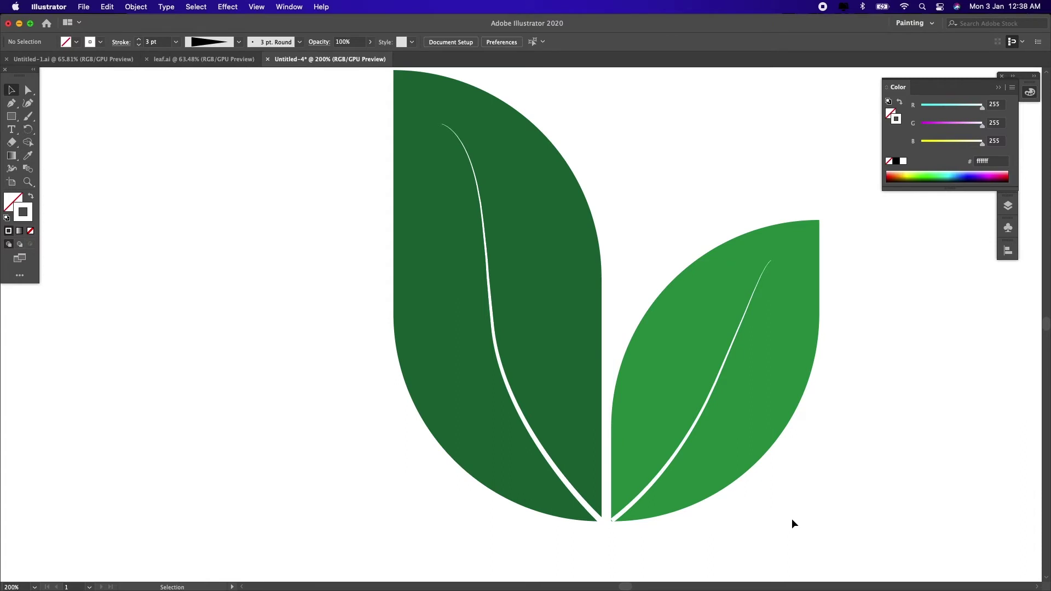
# Zoom in and nudge the right vein about 1 px so its base meets the leaf's bottom point
pyautogui.hotkey('ctrl', '=')
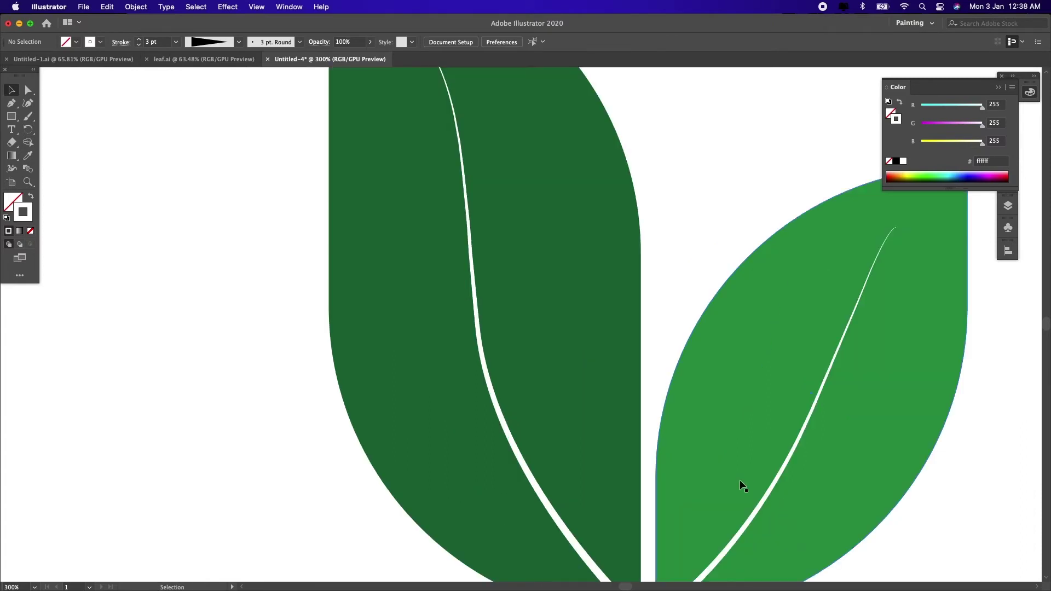
pyautogui.scroll(-5, 673, 370)
pyautogui.scroll(-2, 628, 311)
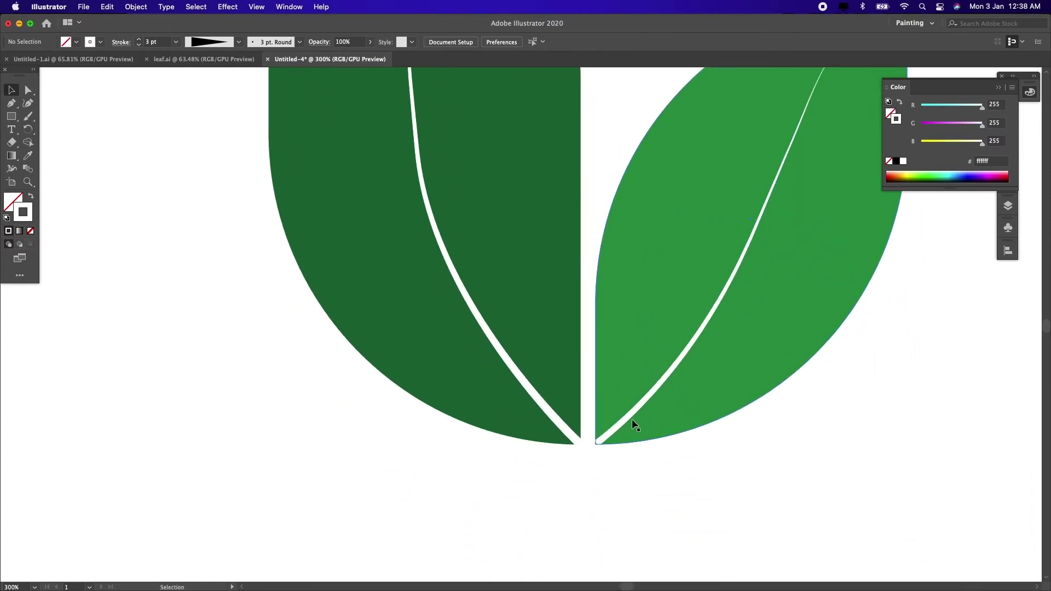
pyautogui.moveTo(633, 414); pyautogui.dragTo(633, 411)
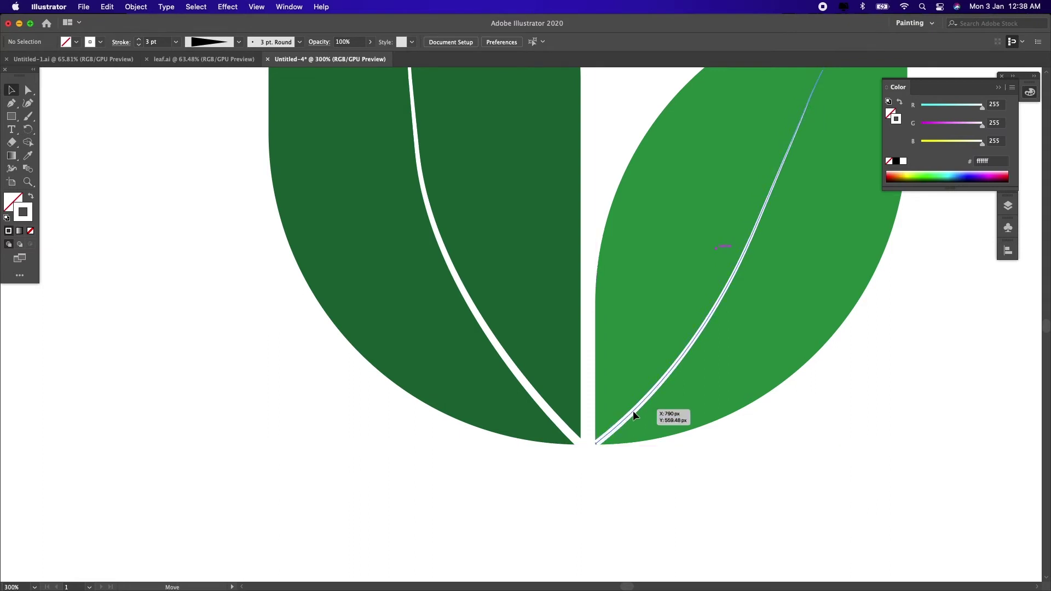
pyautogui.click(634, 412)
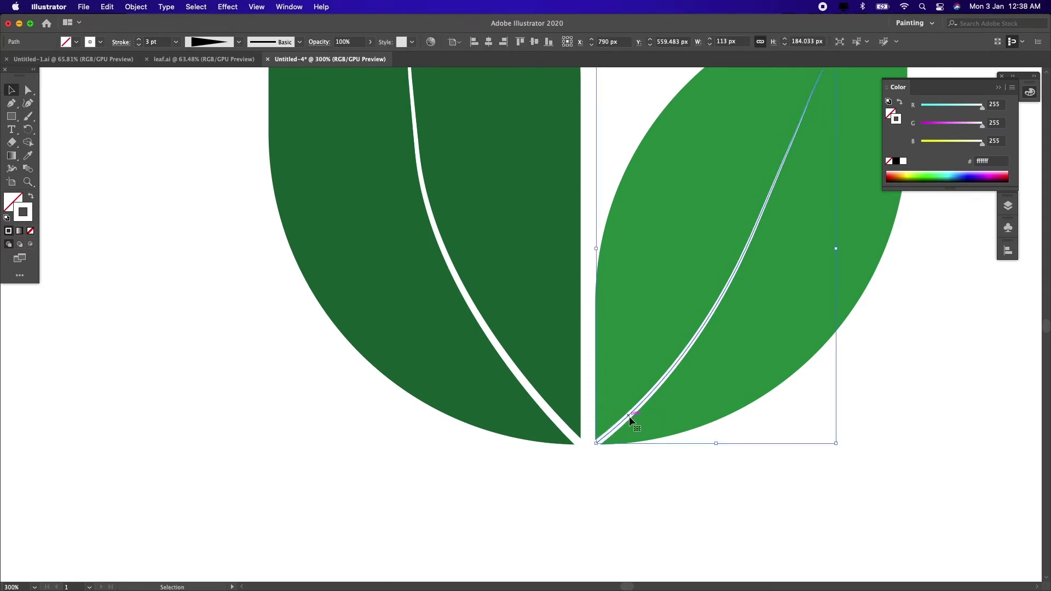
pyautogui.moveTo(625, 419); pyautogui.dragTo(624, 420)
pyautogui.moveTo(624, 420); pyautogui.dragTo(623, 419)
pyautogui.click(553, 480)
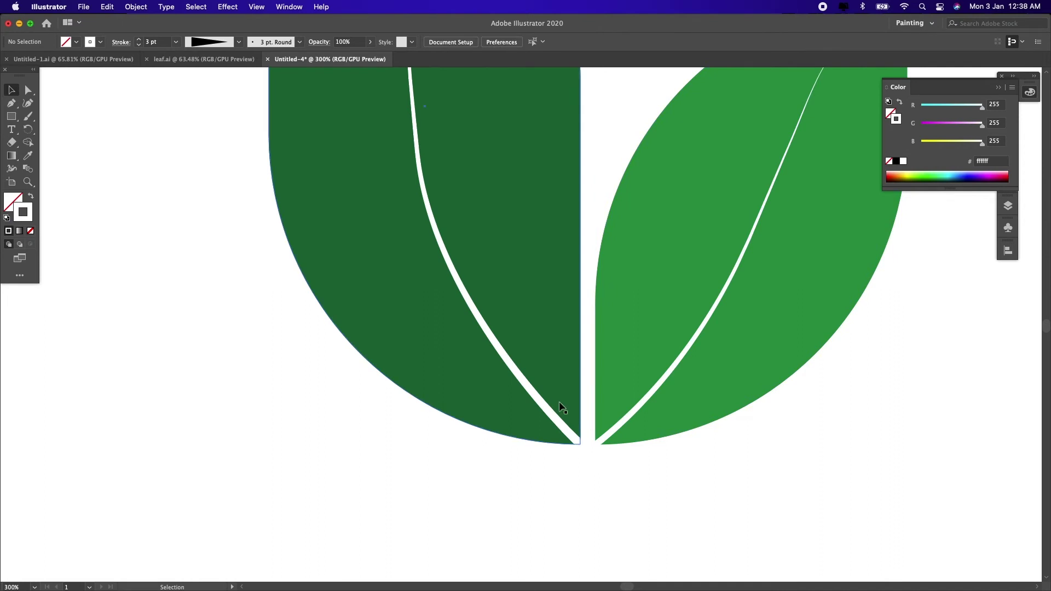
pyautogui.press('super+minus')
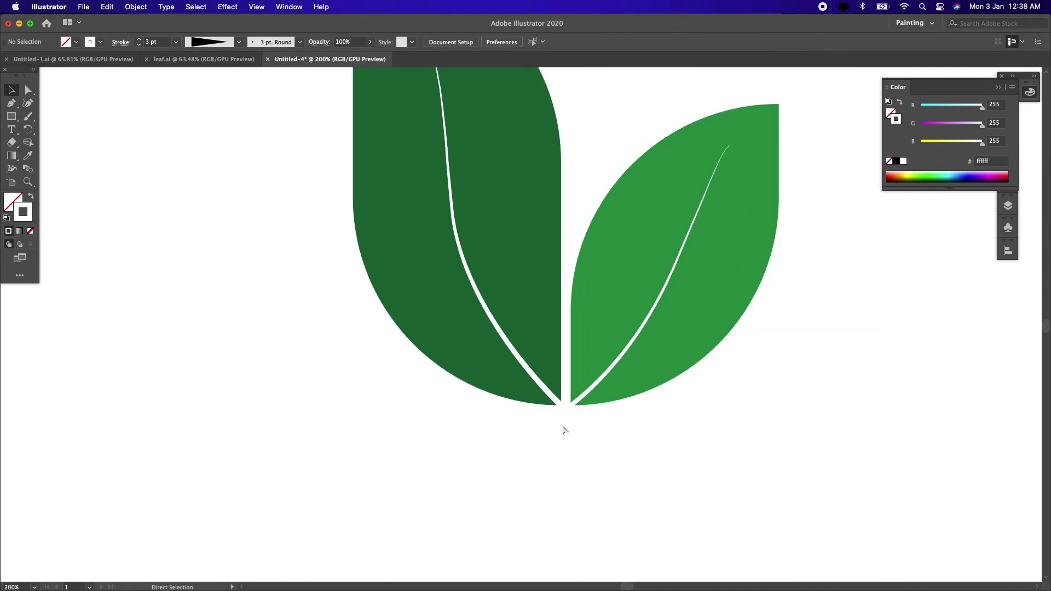
pyautogui.moveTo(574, 300); pyautogui.dragTo(576, 375)
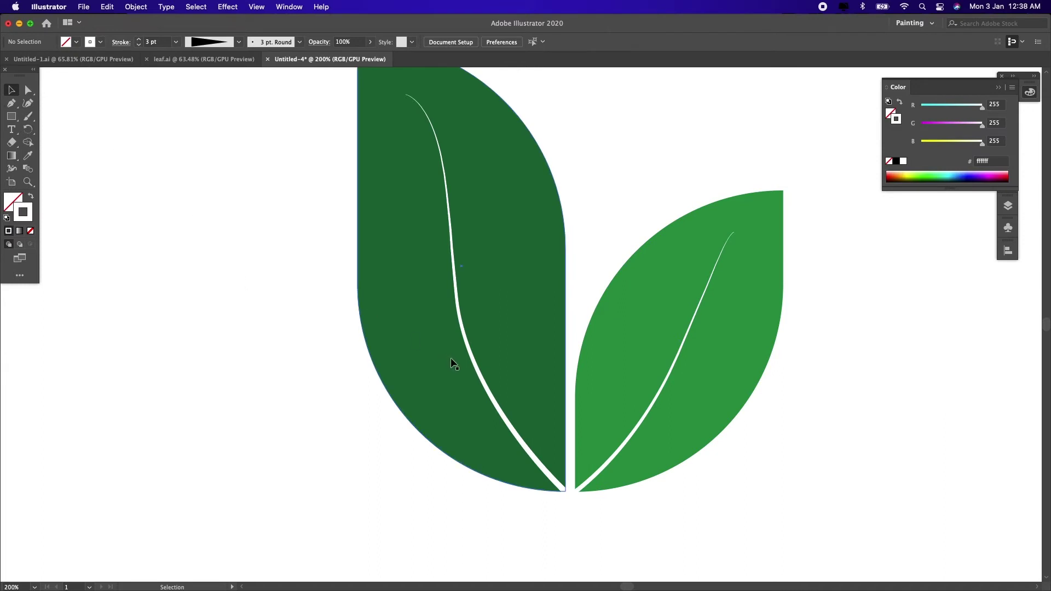
pyautogui.click(472, 363)
# Expand the appearance of the left leaf's vein stroke into a filled shape
pyautogui.click(136, 7)
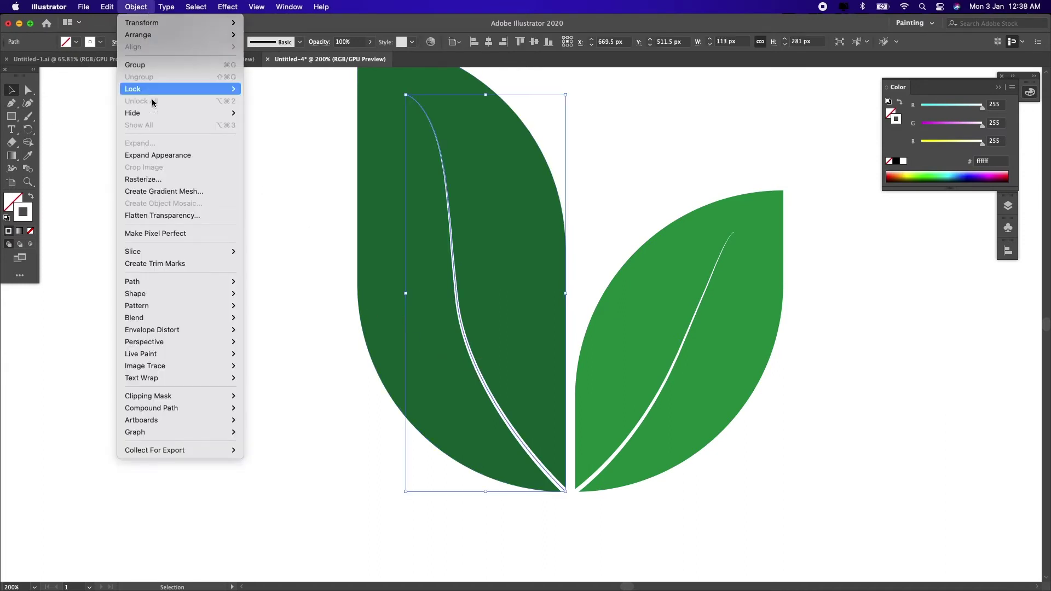
pyautogui.click(162, 158)
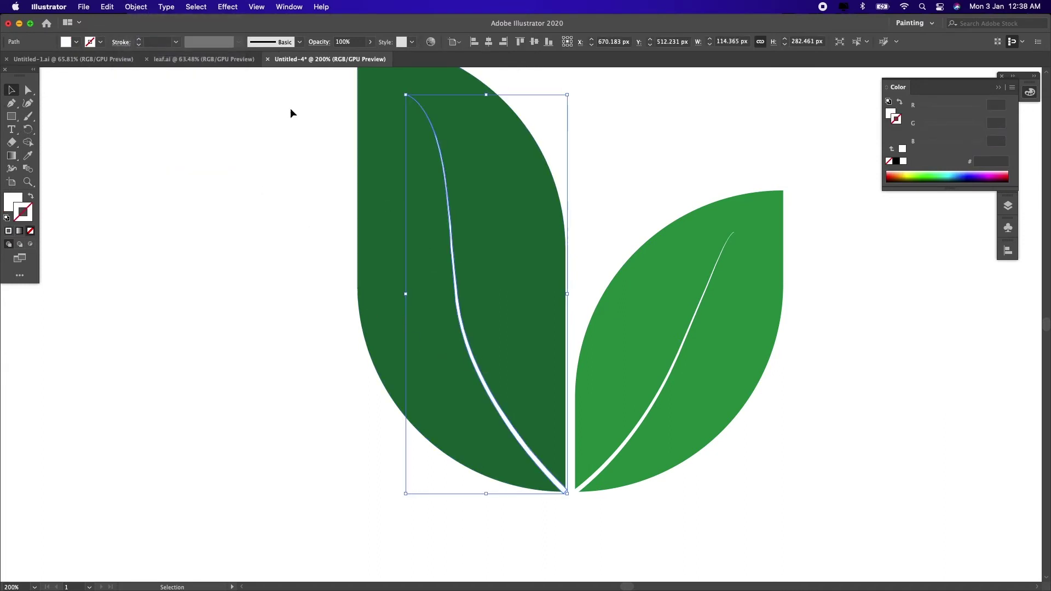
pyautogui.click(314, 236)
# Select the dark leaf with its vein and Shape Builder-fill the vein strip white
pyautogui.moveTo(502, 325); pyautogui.dragTo(587, 381)
pyautogui.moveTo(289, 167); pyautogui.dragTo(525, 332)
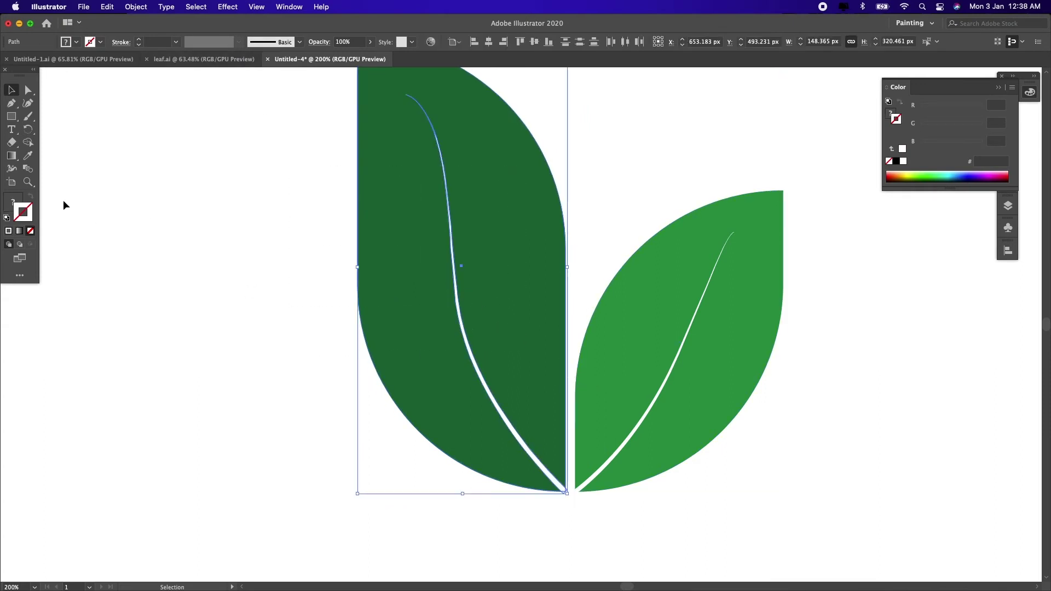
pyautogui.click(29, 143)
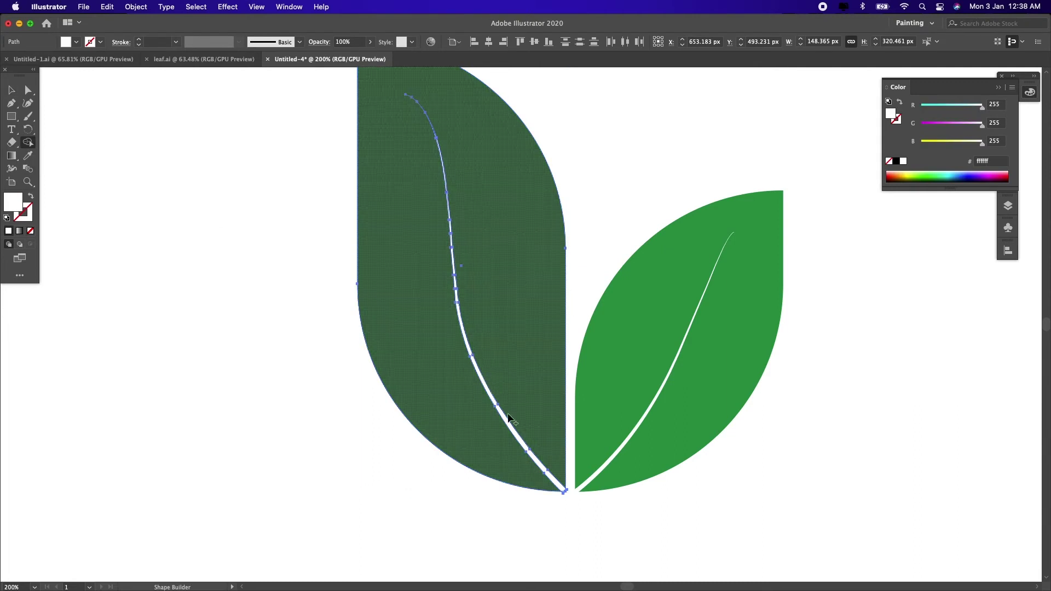
pyautogui.click(538, 465)
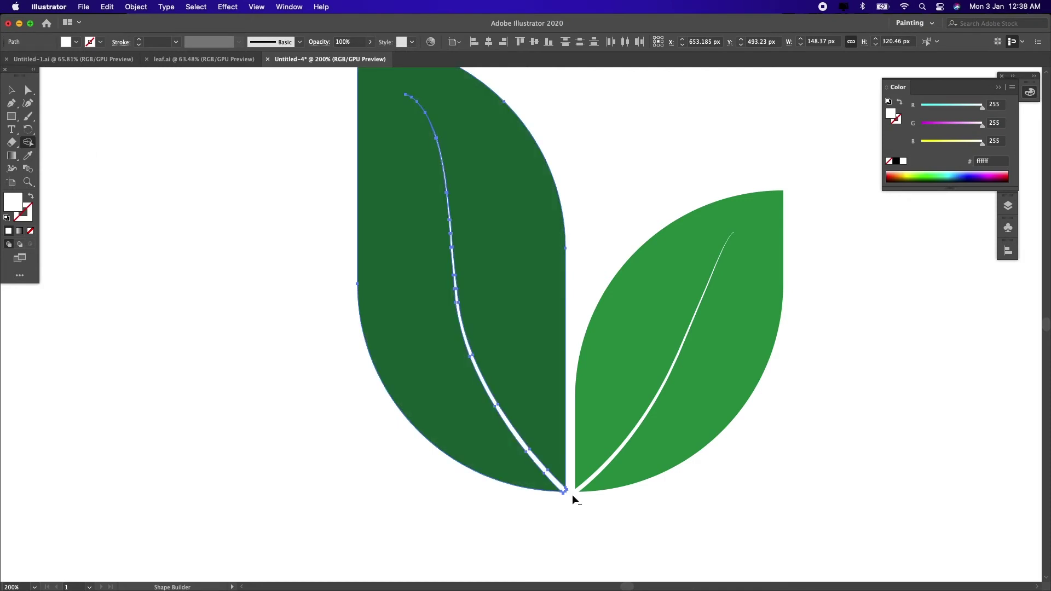
pyautogui.press('v')
pyautogui.click(211, 204)
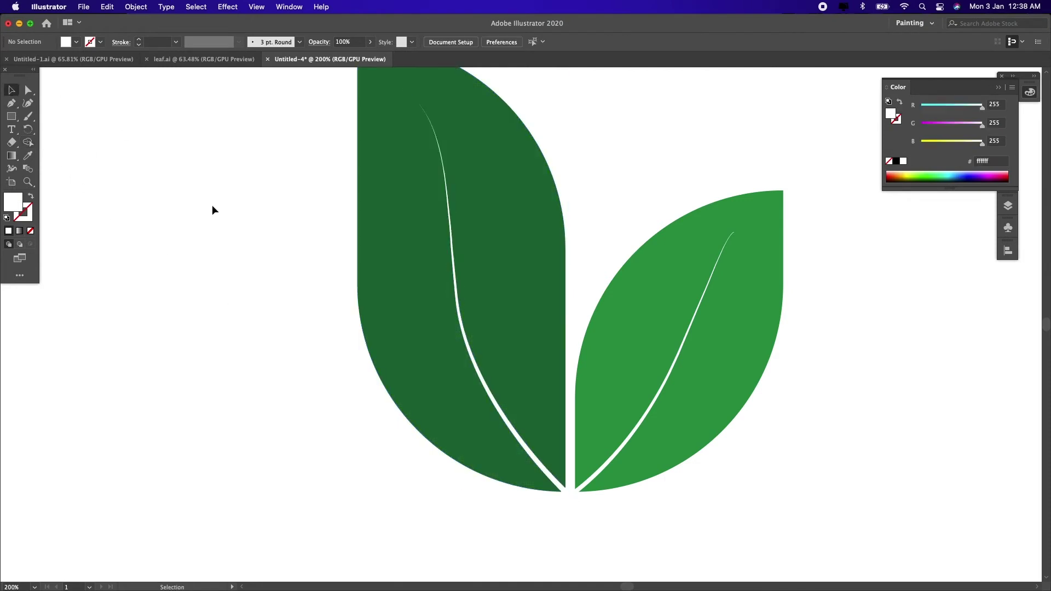
# Expand the appearance of the right leaf's vein stroke into a filled shape
pyautogui.click(665, 385)
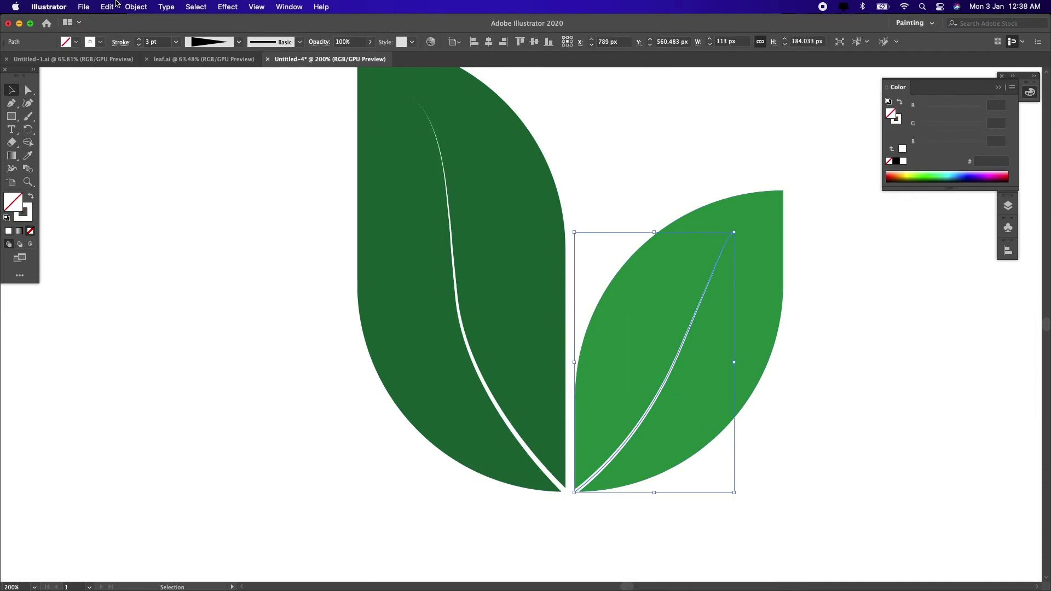
pyautogui.click(134, 6)
pyautogui.click(150, 154)
pyautogui.click(254, 257)
# Shape Builder-delete the vein regions from the light leaf, leaving a white gap
pyautogui.moveTo(780, 440); pyautogui.dragTo(713, 345)
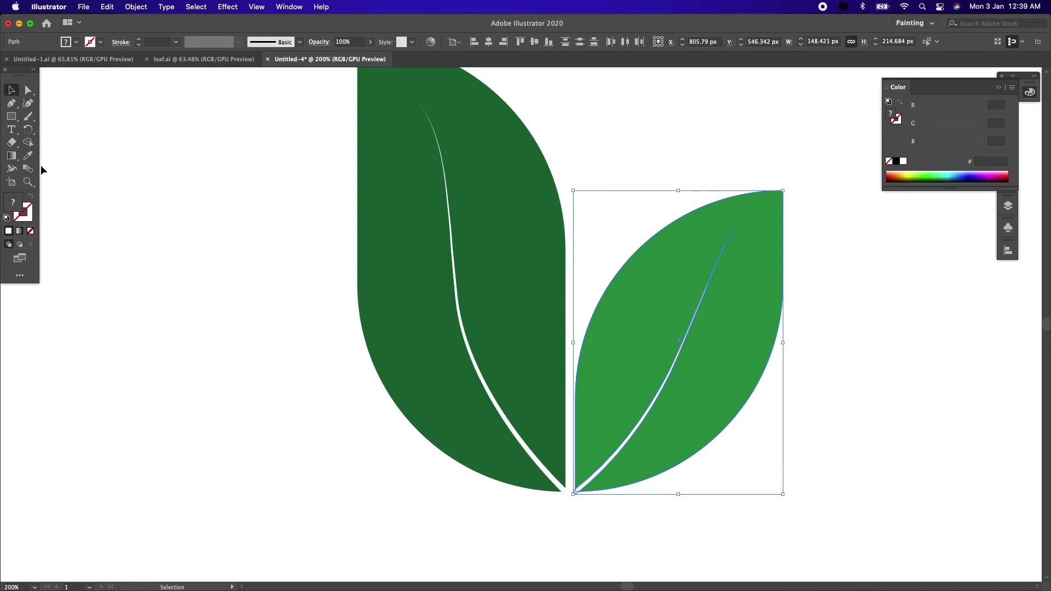
pyautogui.click(29, 144)
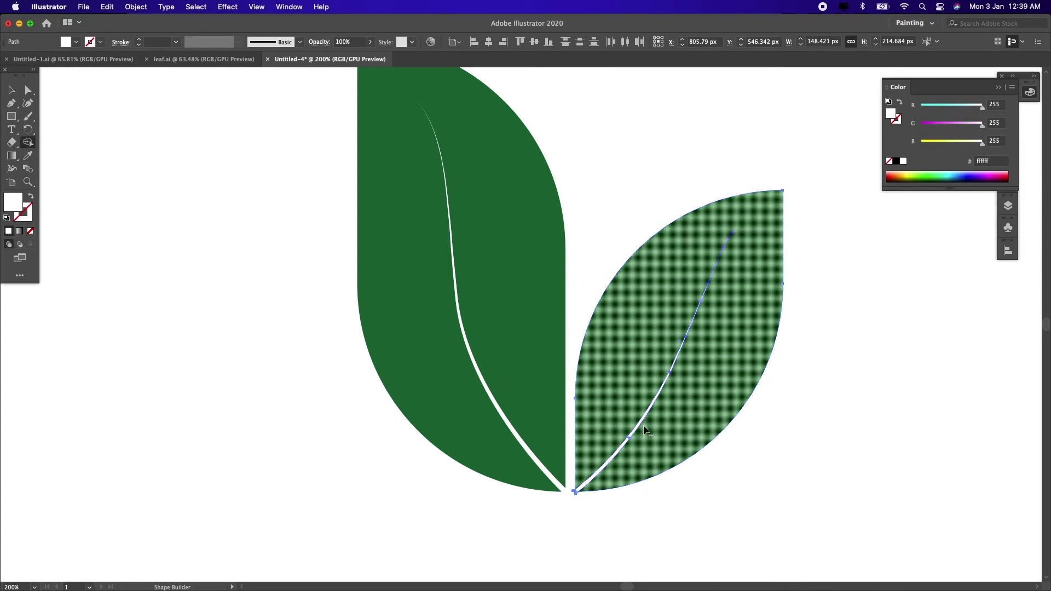
pyautogui.keyDown('alt'); pyautogui.click(634, 430); pyautogui.keyUp('alt')
pyautogui.press('super+equal')
pyautogui.press('super+equal')
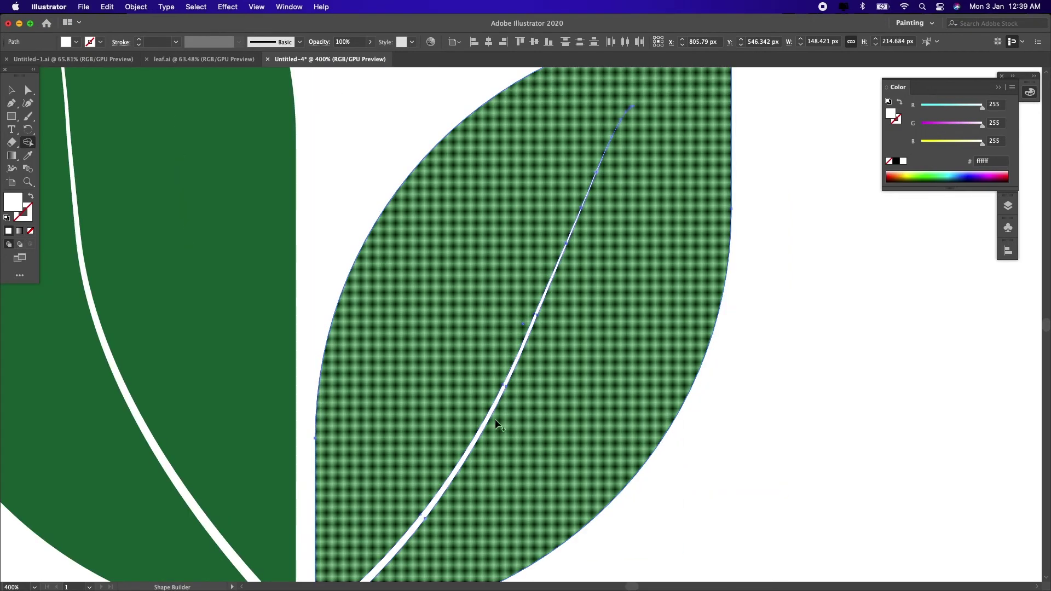
pyautogui.click(484, 423)
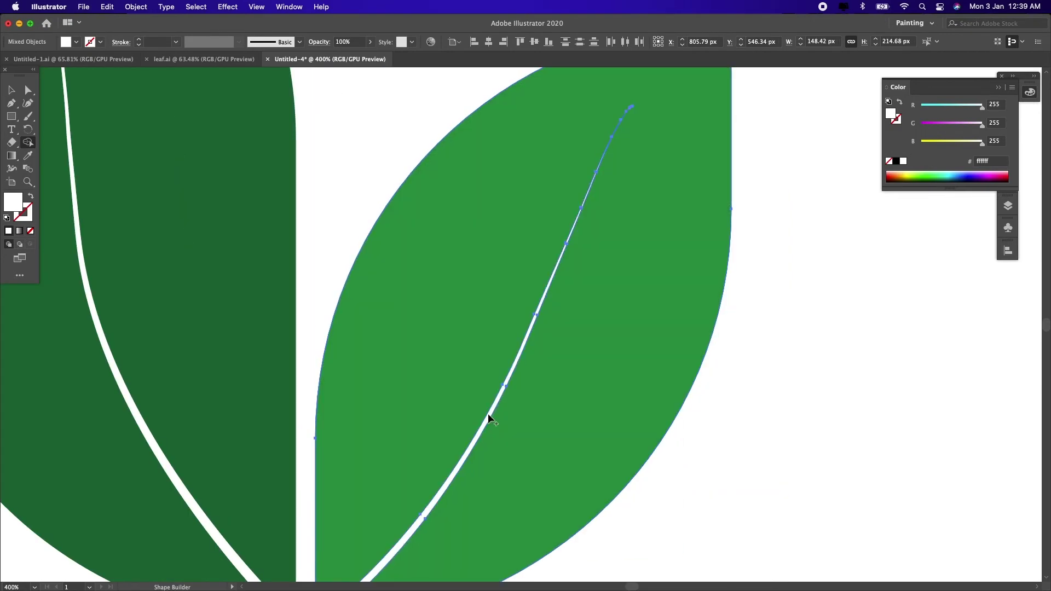
pyautogui.press('super+minus')
pyautogui.press('super+minus')
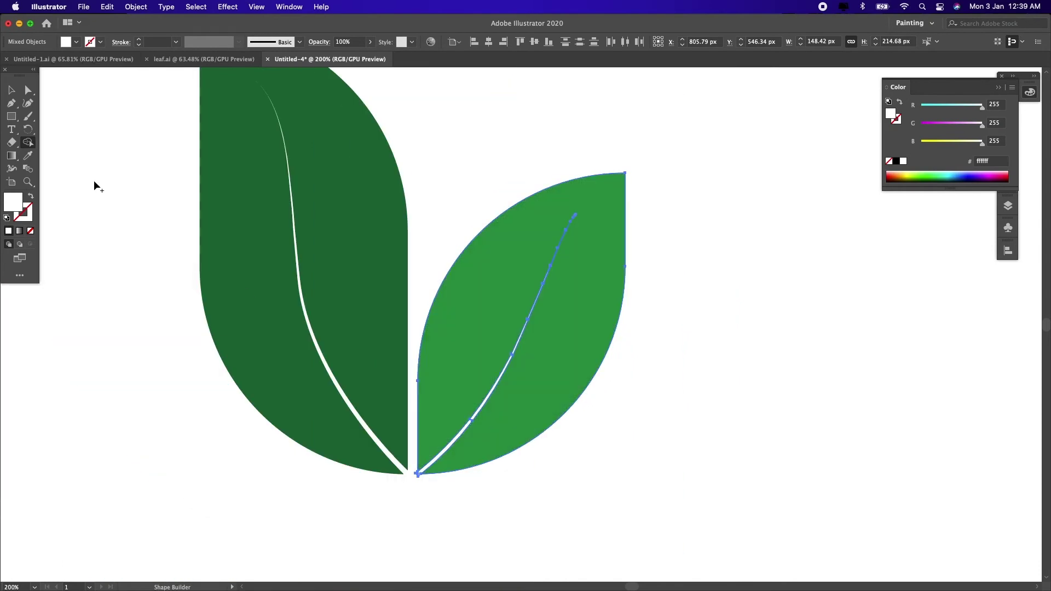
pyautogui.click(12, 90)
pyautogui.click(146, 198)
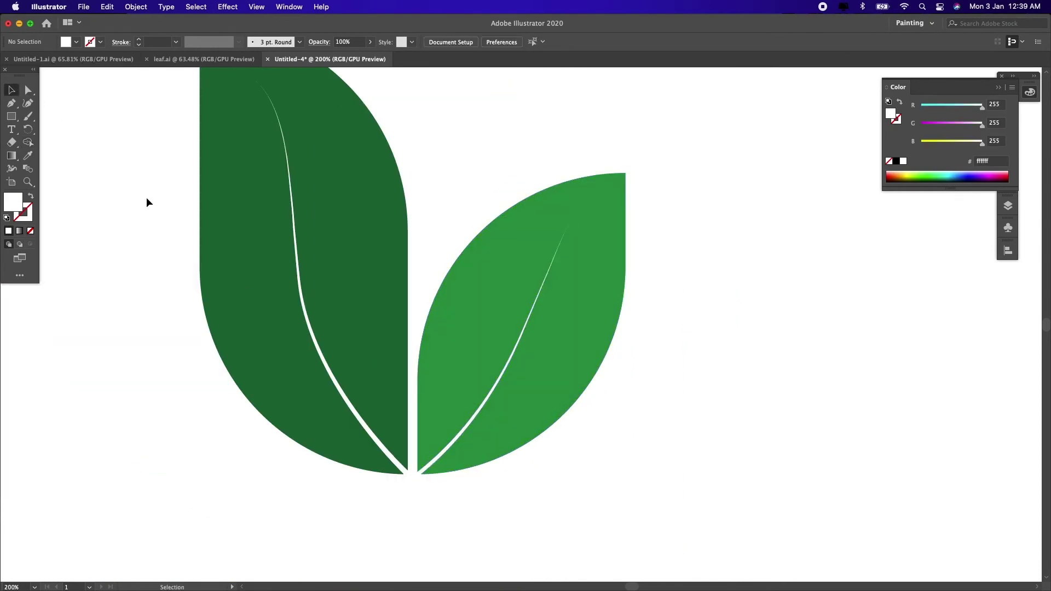
pyautogui.press('super+0')
# Draw a circle with the Ellipse tool to the left of the leaves
pyautogui.moveTo(204, 194); pyautogui.dragTo(546, 446)
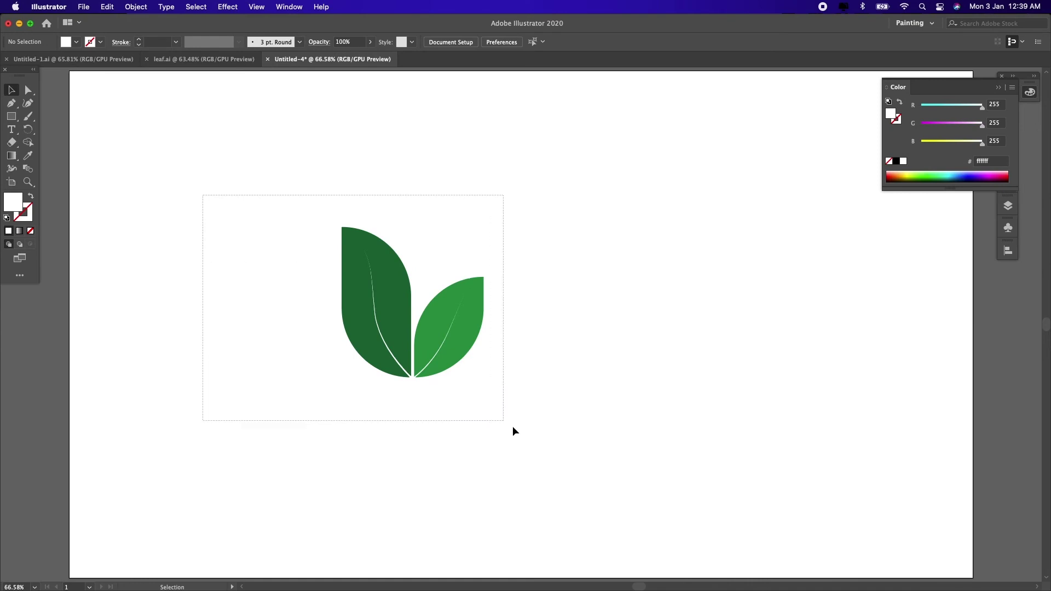
pyautogui.click(538, 442)
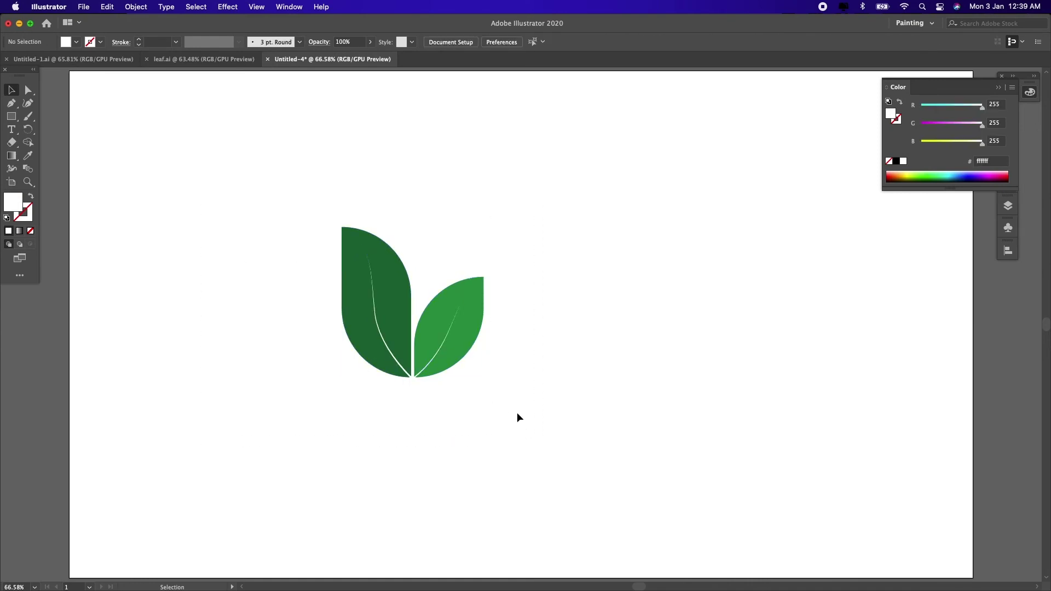
pyautogui.moveTo(14, 115); pyautogui.dragTo(63, 127)
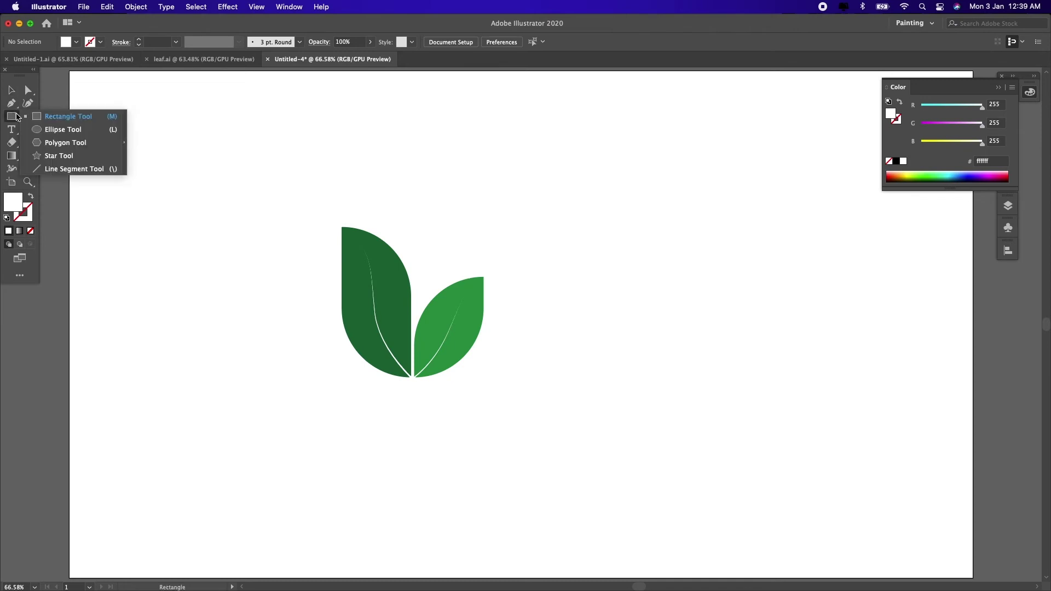
pyautogui.moveTo(143, 231); pyautogui.dragTo(215, 310)
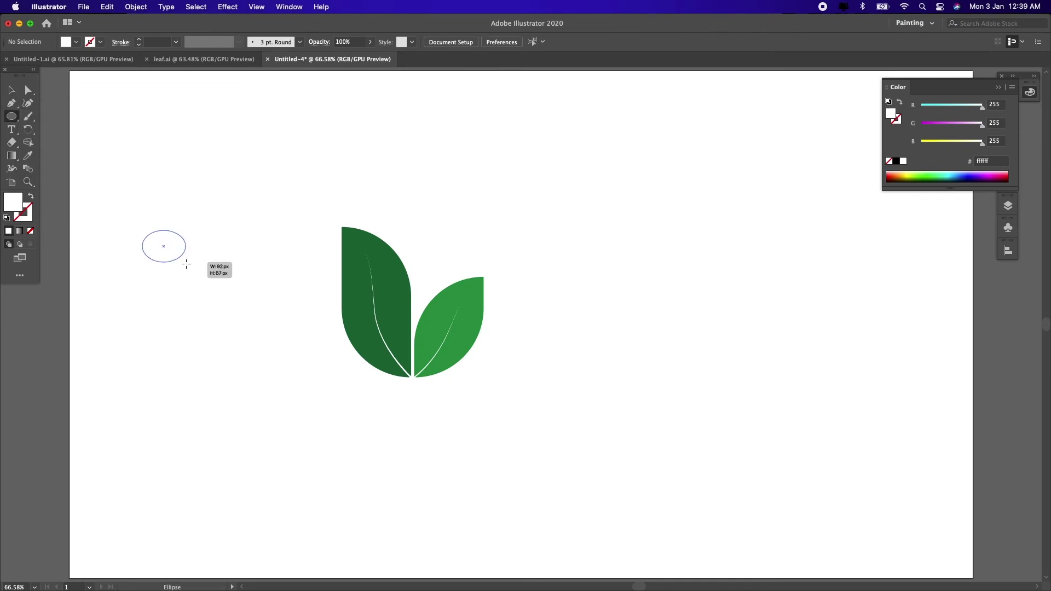
pyautogui.click(12, 90)
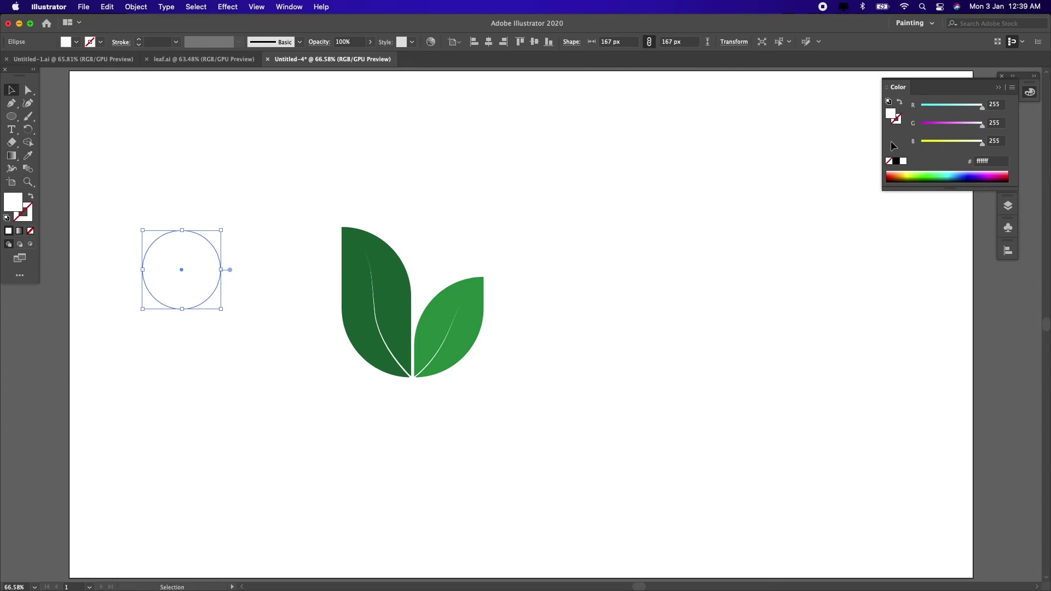
# Give the circle a reversed radial gradient fill
pyautogui.click(1000, 87)
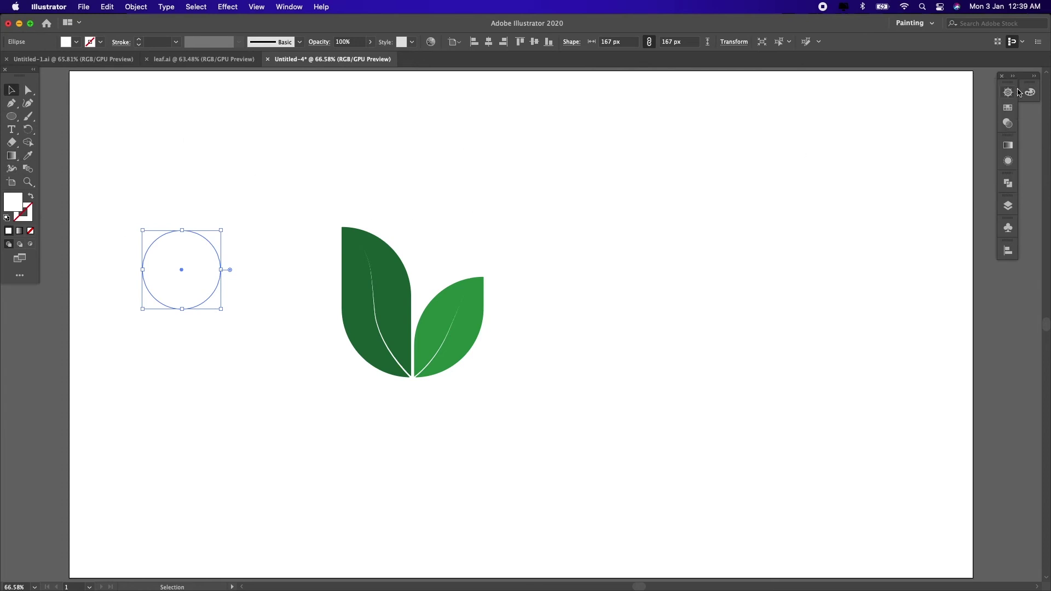
pyautogui.click(1002, 146)
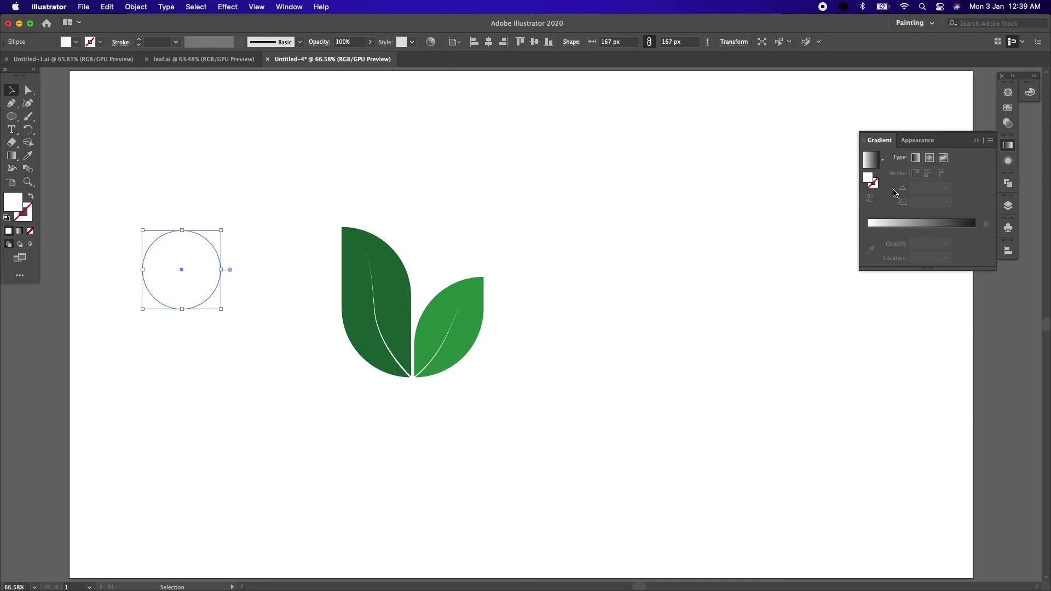
pyautogui.click(895, 226)
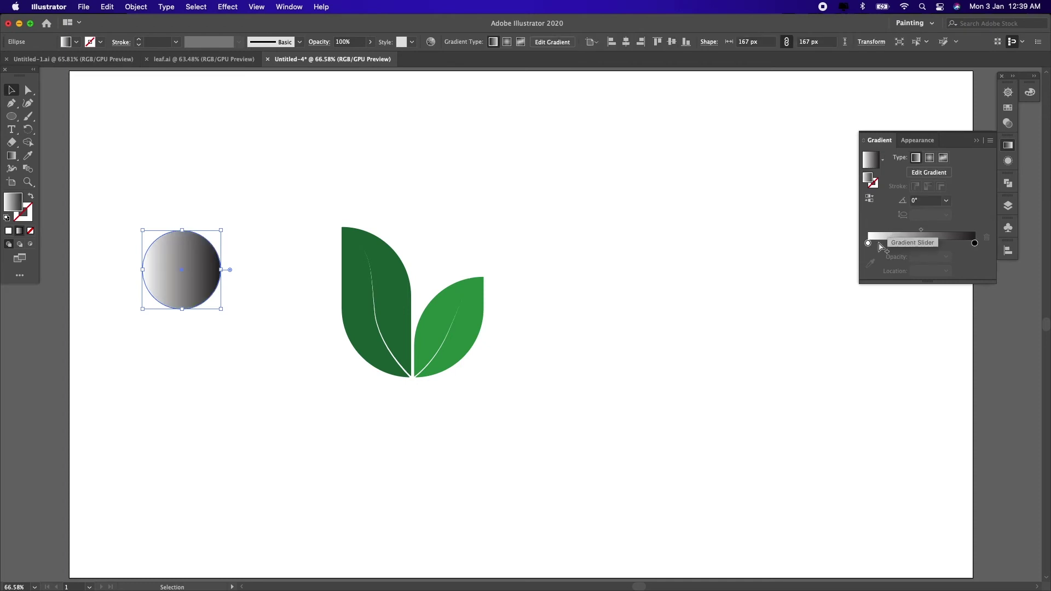
pyautogui.click(869, 200)
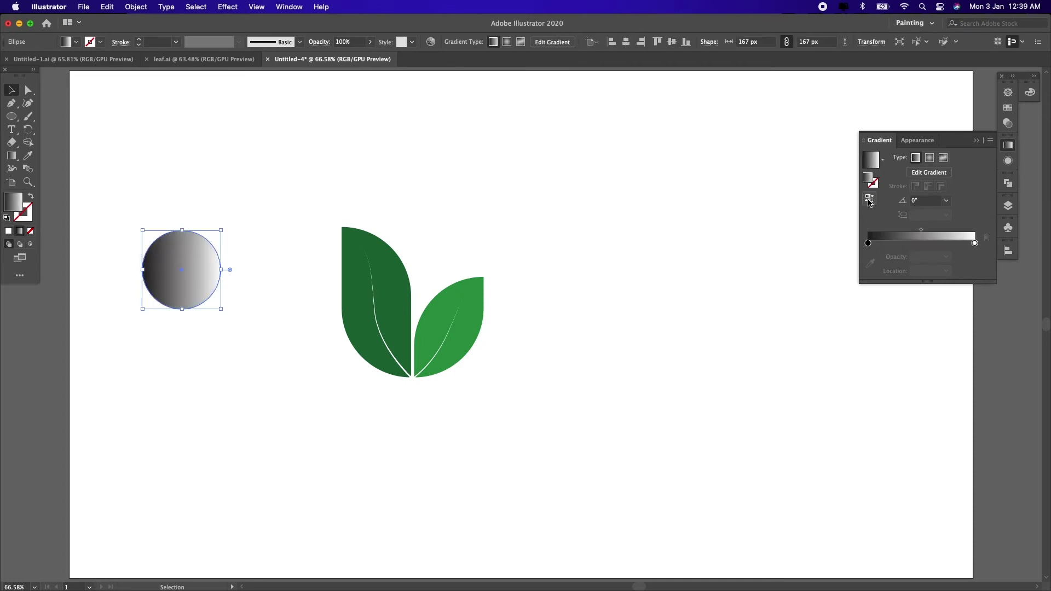
pyautogui.click(929, 158)
# Set the centre gradient stop to the leaf's dark green and the outer stop to 0% opacity
pyautogui.doubleClick(868, 243)
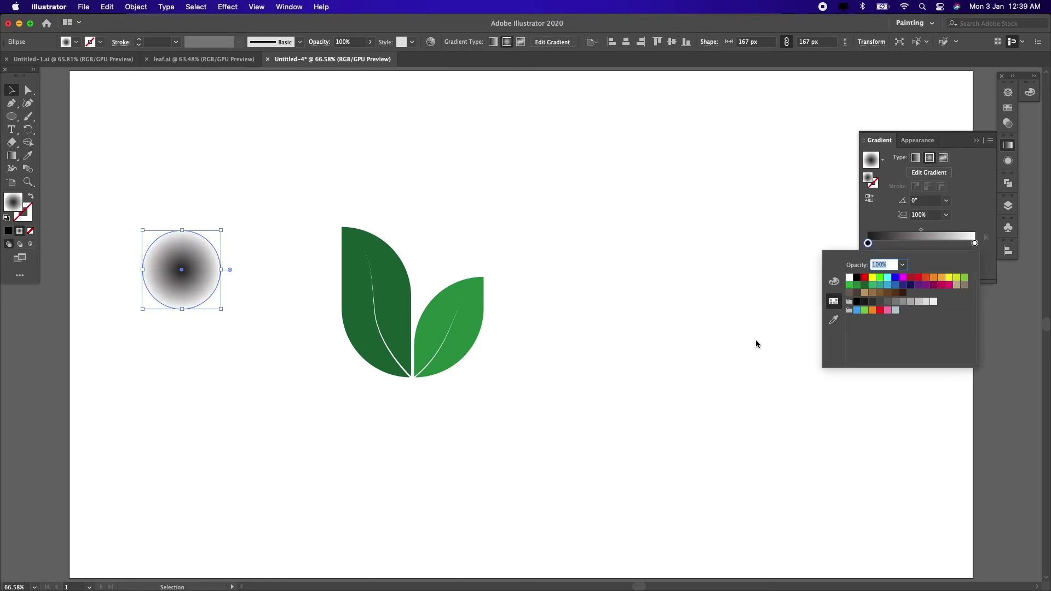
pyautogui.click(834, 320)
pyautogui.click(405, 297)
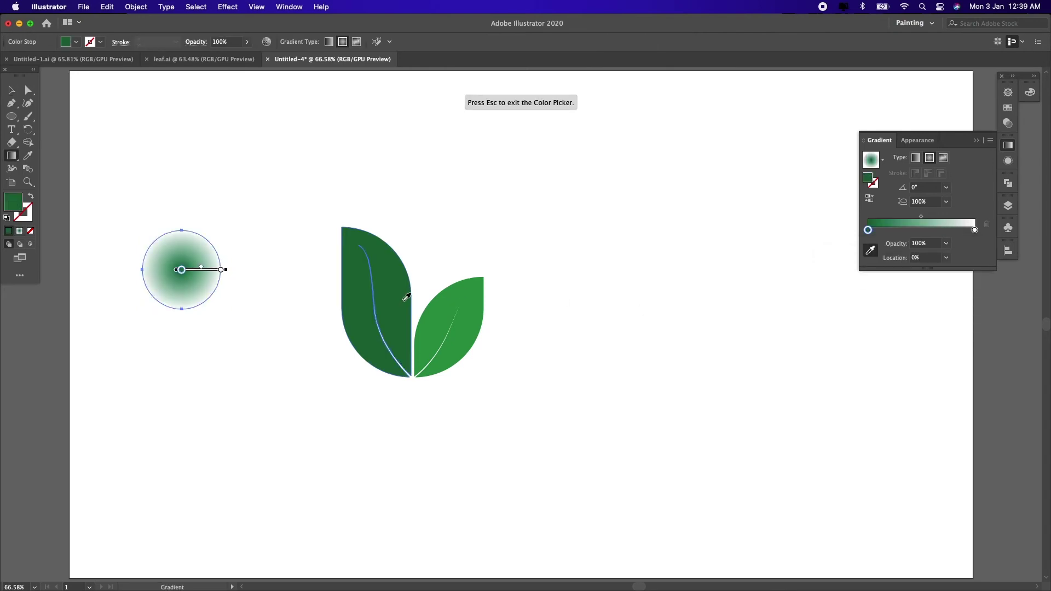
pyautogui.press('v')
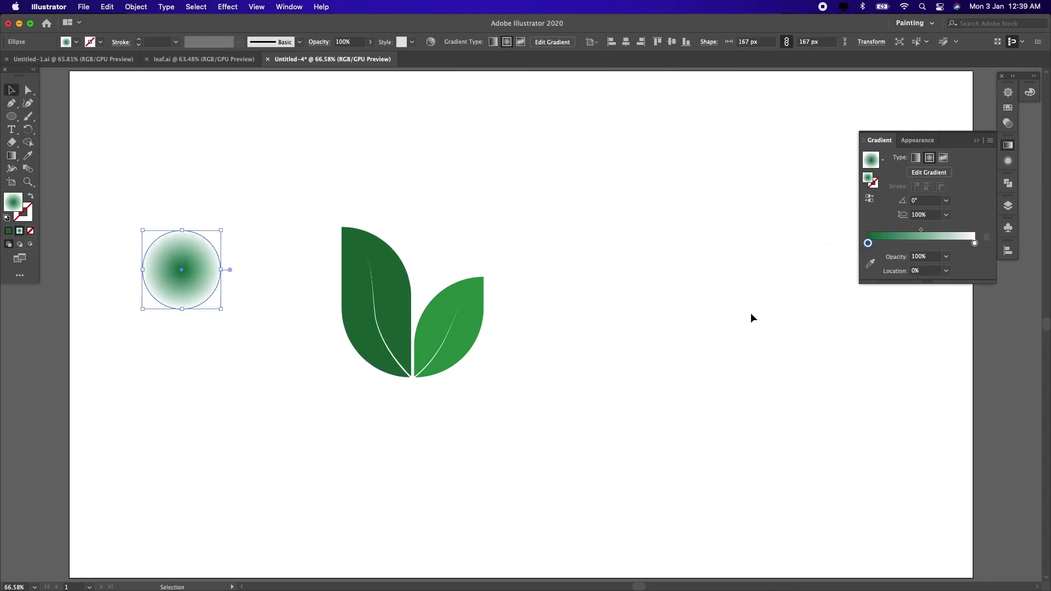
pyautogui.doubleClick(975, 243)
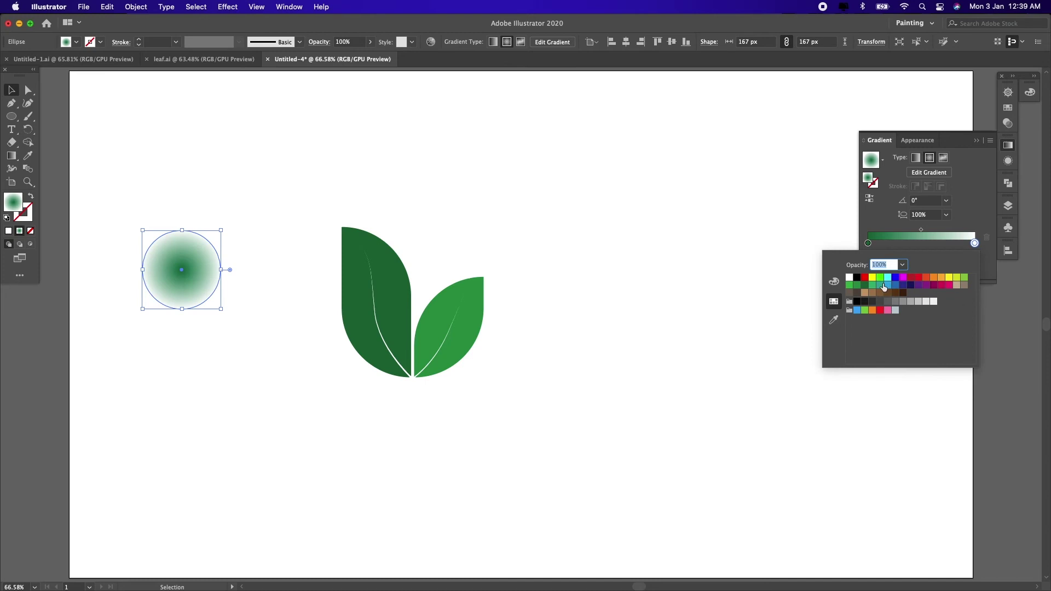
pyautogui.click(903, 265)
pyautogui.click(914, 277)
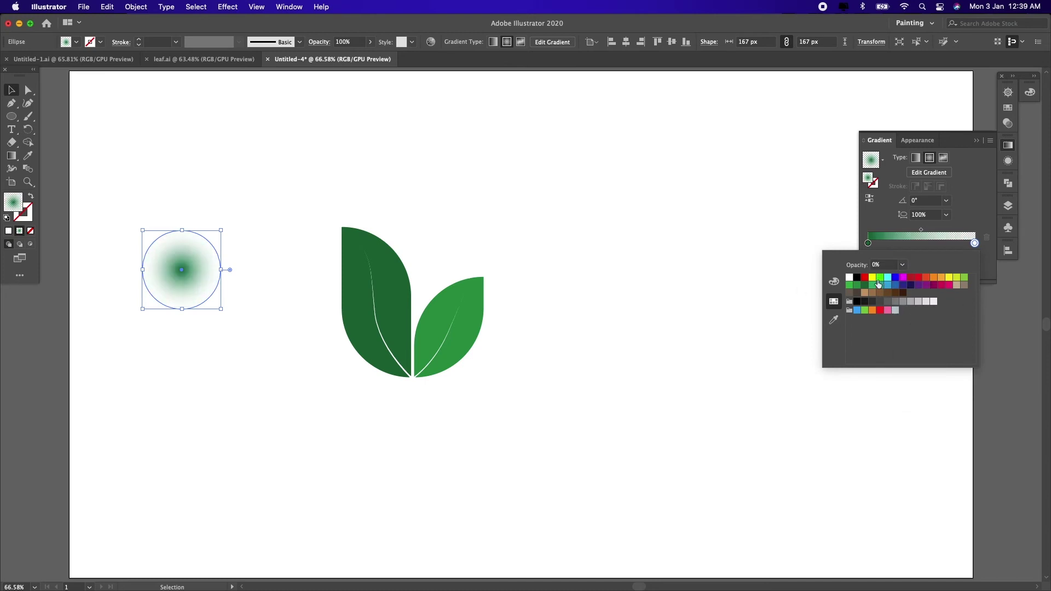
pyautogui.click(294, 404)
# Squash the gradient circle into a flat 15 px ellipse and position it beneath the leaves
pyautogui.moveTo(183, 231)
pyautogui.mouseDown()
pyautogui.moveTo(183, 303)
pyautogui.moveTo(478, 434)
pyautogui.moveTo(421, 390)
pyautogui.mouseUp()
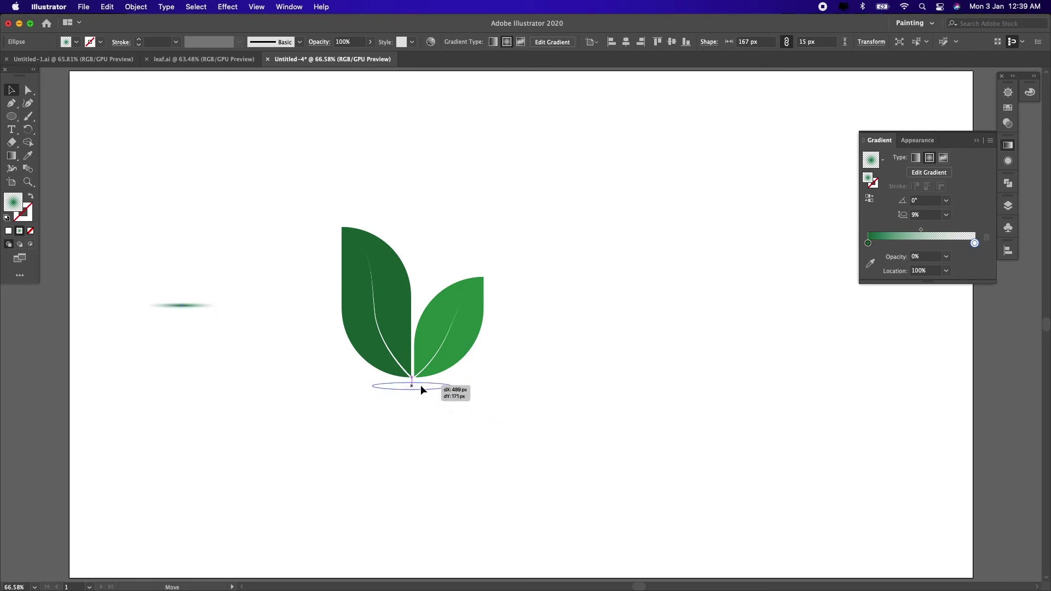
pyautogui.moveTo(421, 386); pyautogui.dragTo(420, 386)
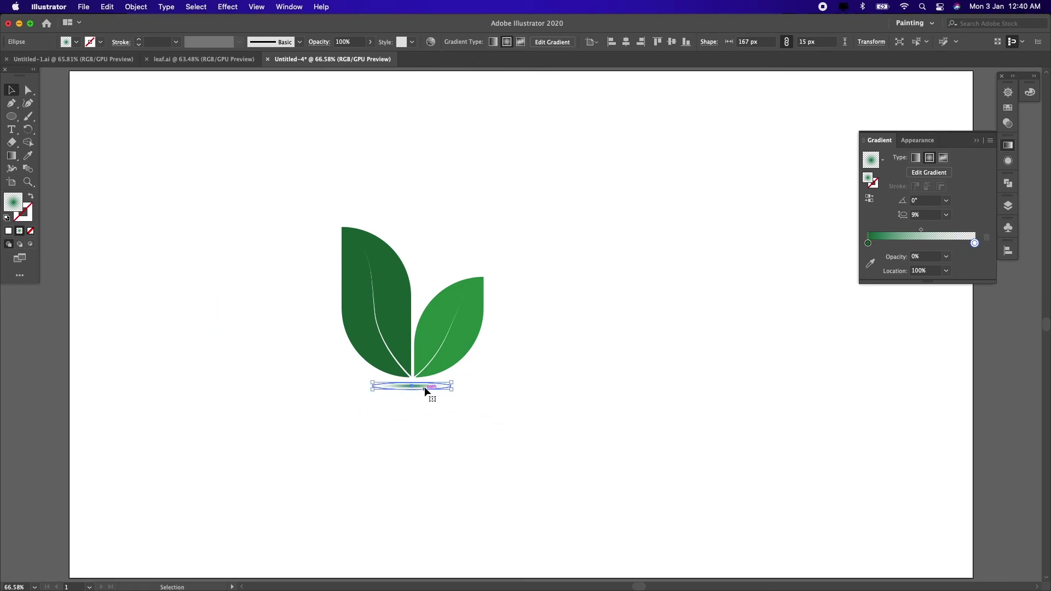
pyautogui.press('Right')
pyautogui.press('Down')
pyautogui.click(432, 446)
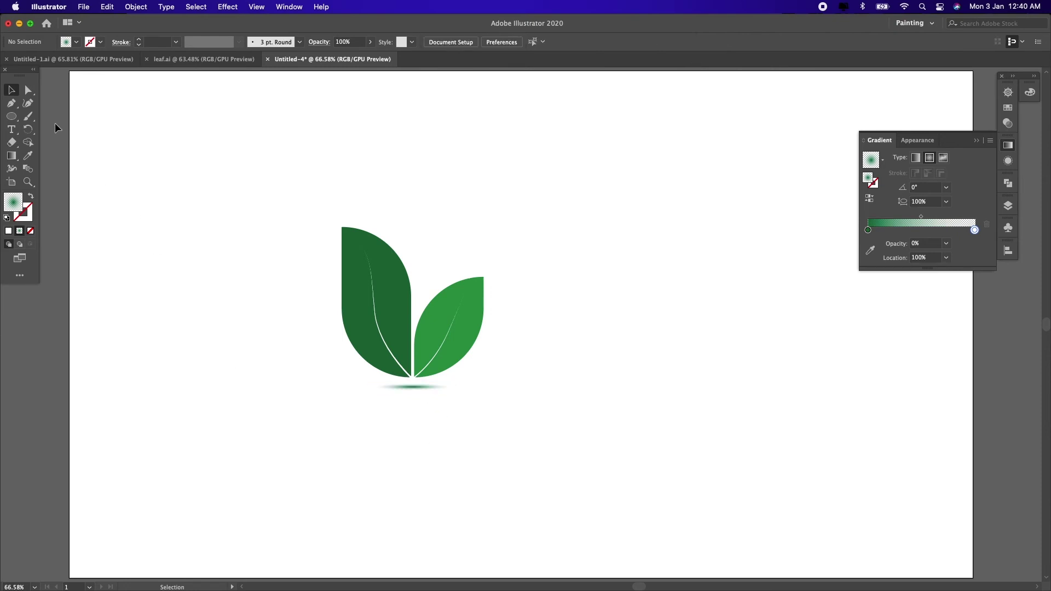
pyautogui.click(11, 129)
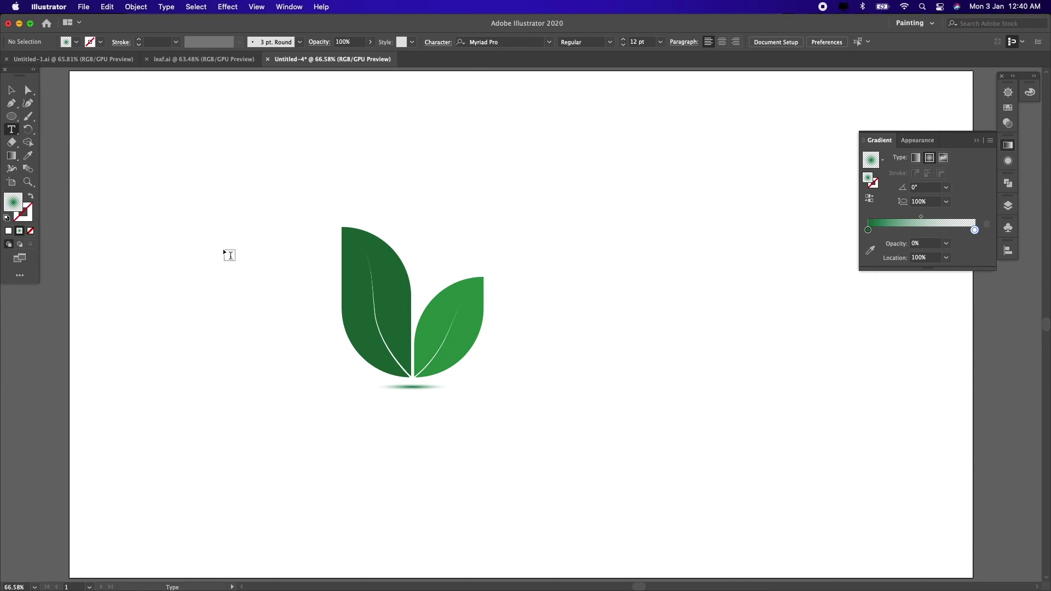
# Create a 'GREENLOGO' text object left of the leaves and enlarge it
pyautogui.click(224, 252)
pyautogui.write('LOGO')
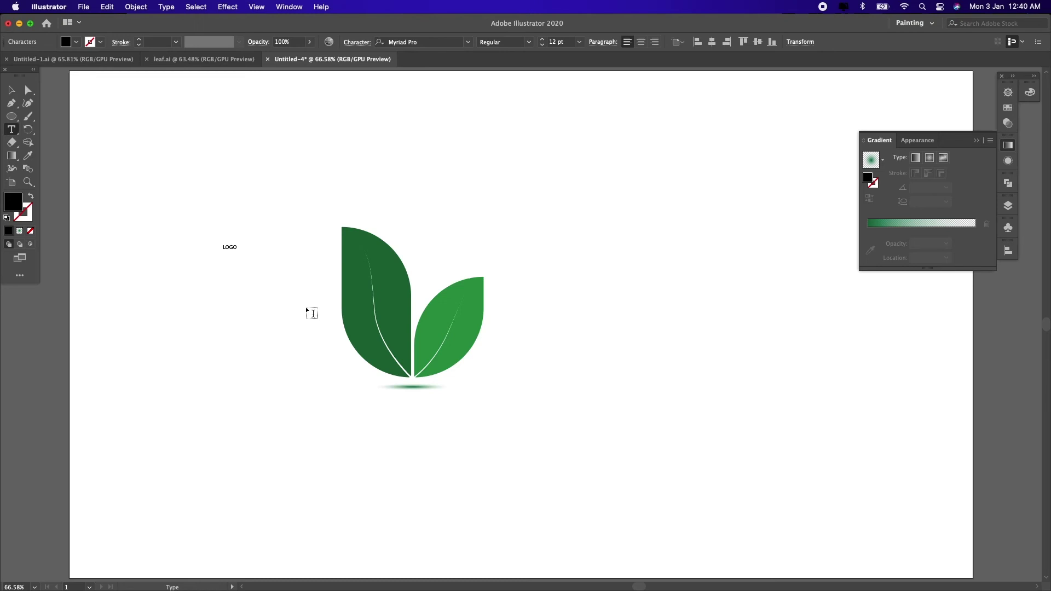
pyautogui.write('GREENL')
pyautogui.write('OGO')
pyautogui.press('Escape')
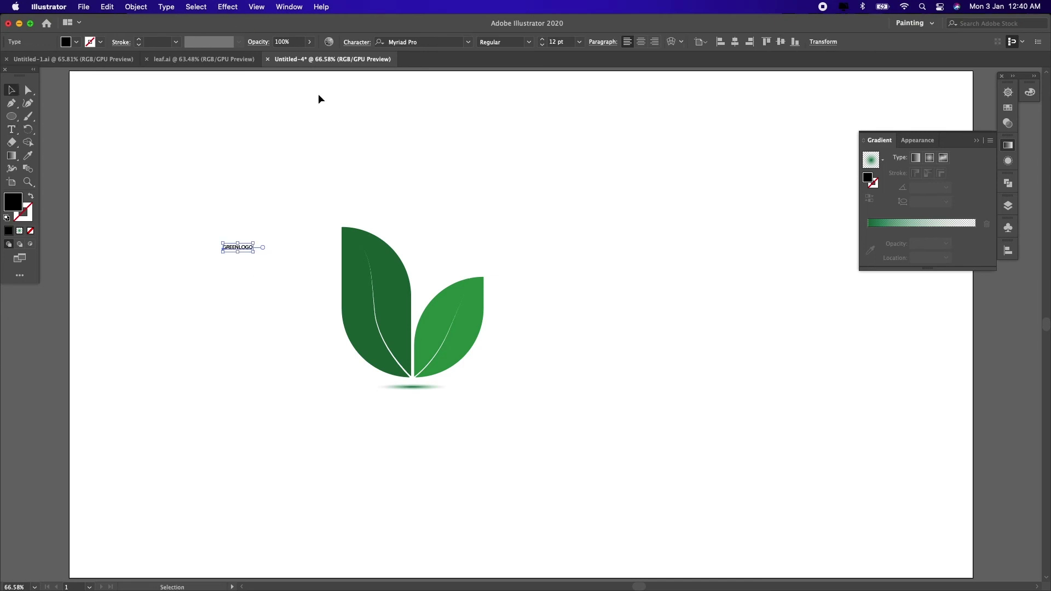
pyautogui.moveTo(255, 255); pyautogui.dragTo(279, 284)
# Centre GREENLOGO under the leaves and scale it proportionally to about 51 pt
pyautogui.moveTo(241, 248)
pyautogui.mouseDown()
pyautogui.moveTo(430, 421)
pyautogui.moveTo(418, 403)
pyautogui.mouseUp()
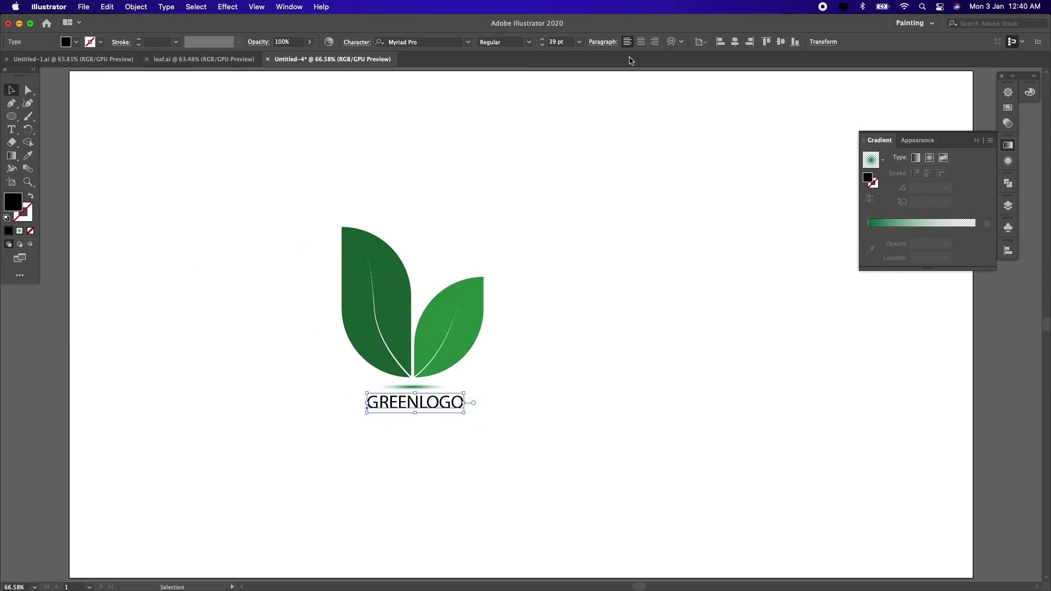
pyautogui.click(641, 41)
pyautogui.moveTo(359, 405); pyautogui.dragTo(413, 405)
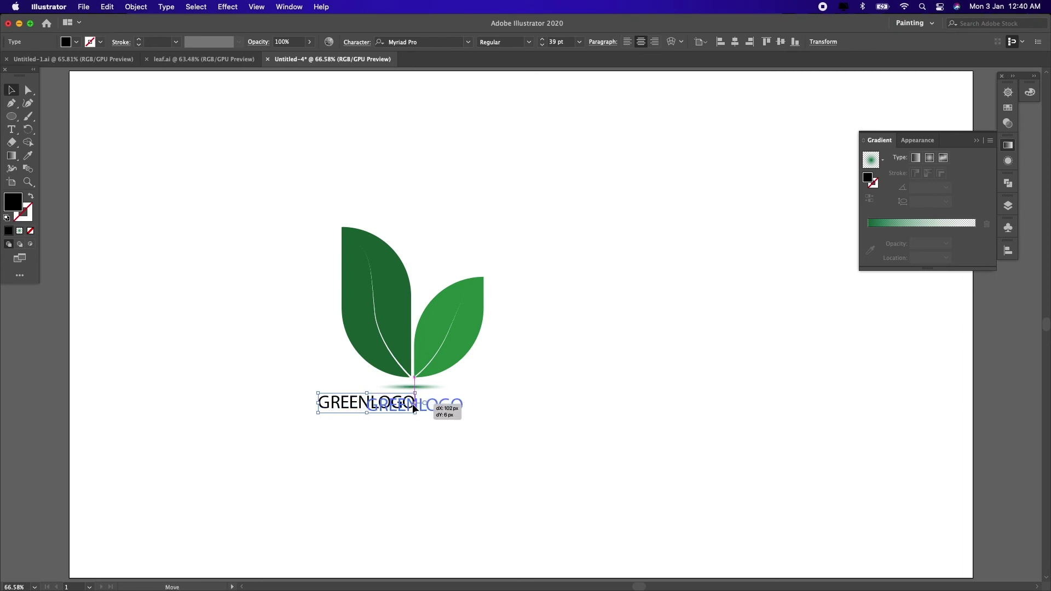
pyautogui.moveTo(413, 405); pyautogui.dragTo(410, 406)
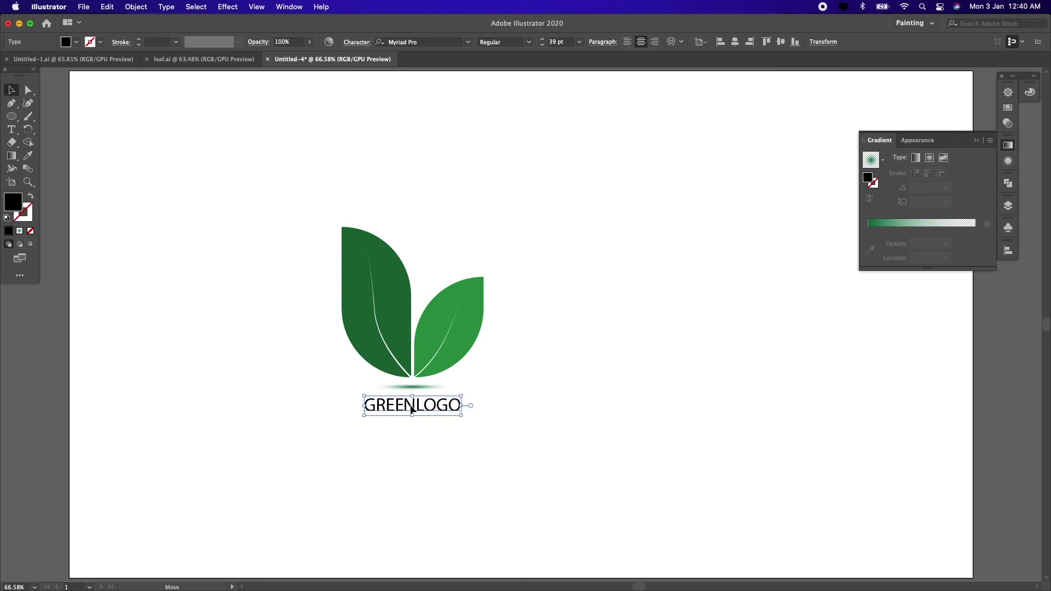
pyautogui.click(517, 400)
pyautogui.click(444, 411)
pyautogui.press('shift')
pyautogui.moveTo(460, 418); pyautogui.dragTo(474, 424)
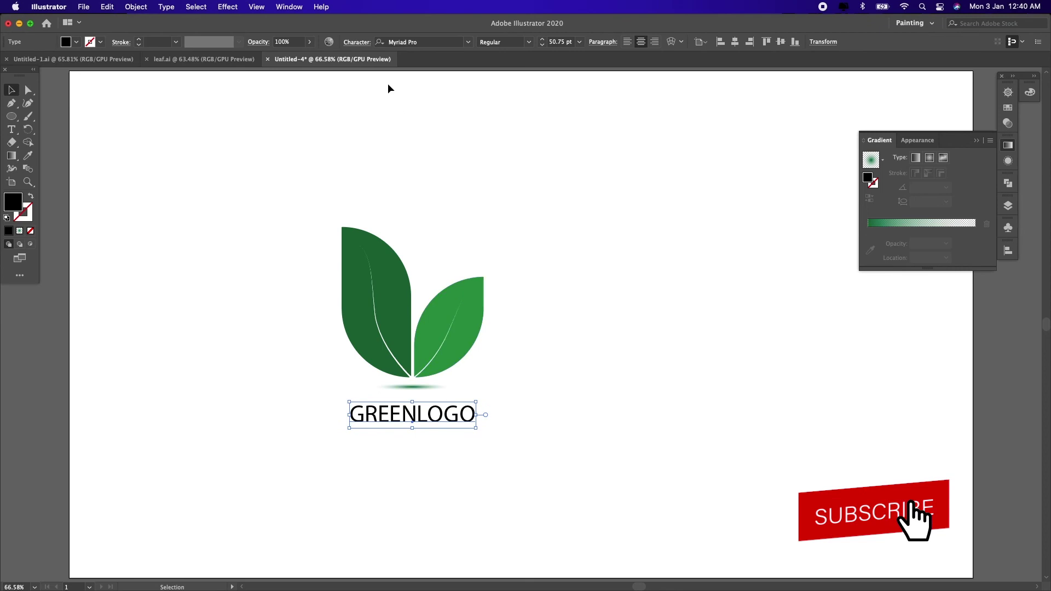
# Set GREENLOGO in Nexa Light, with the word GREEN in Nexa Bold
pyautogui.click(468, 41)
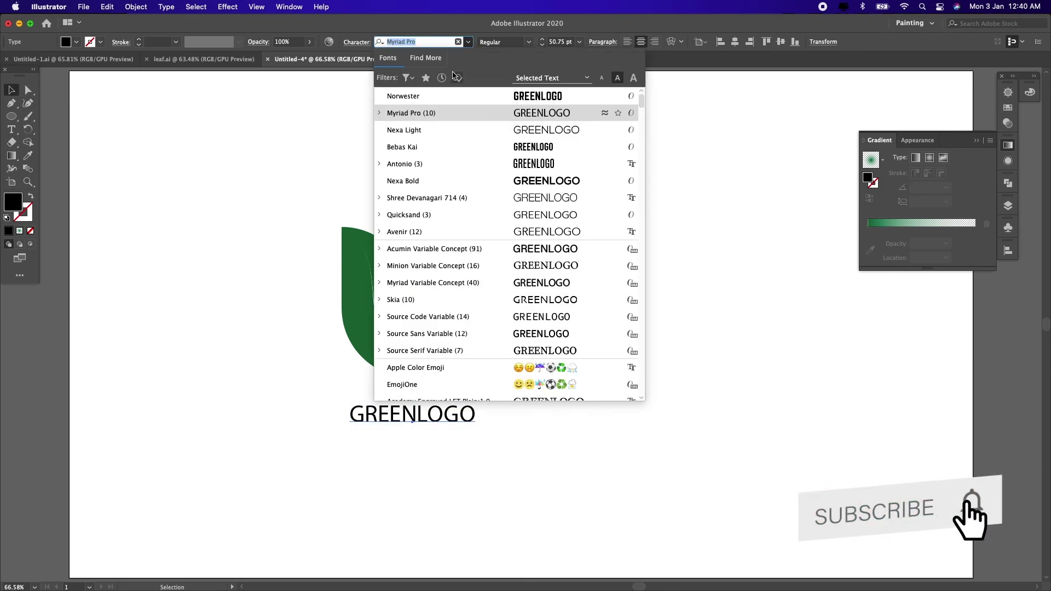
pyautogui.click(430, 132)
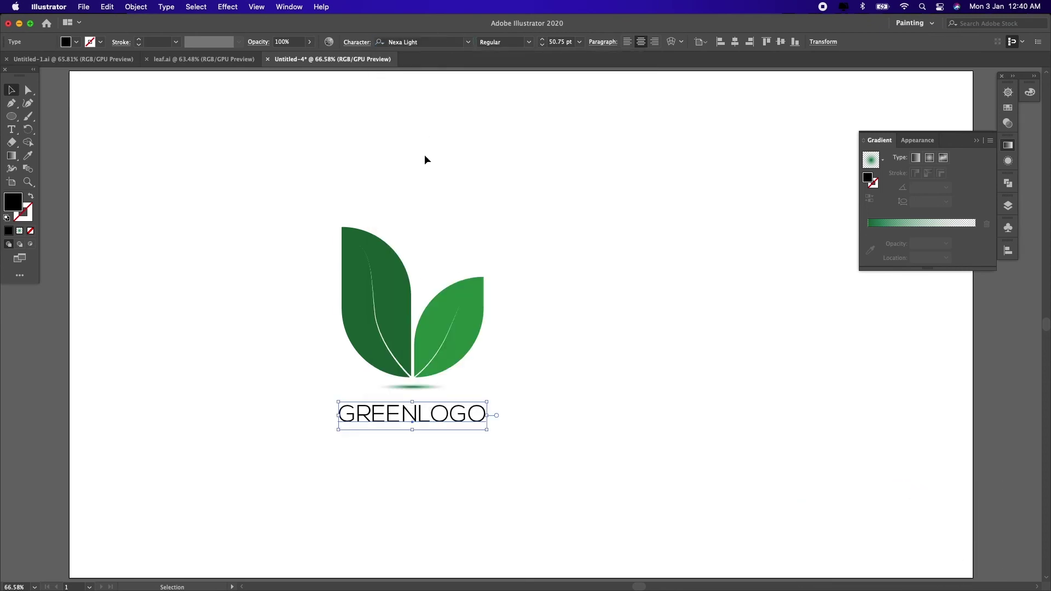
pyautogui.doubleClick(418, 419)
pyautogui.hotkey('shift', 'Home')
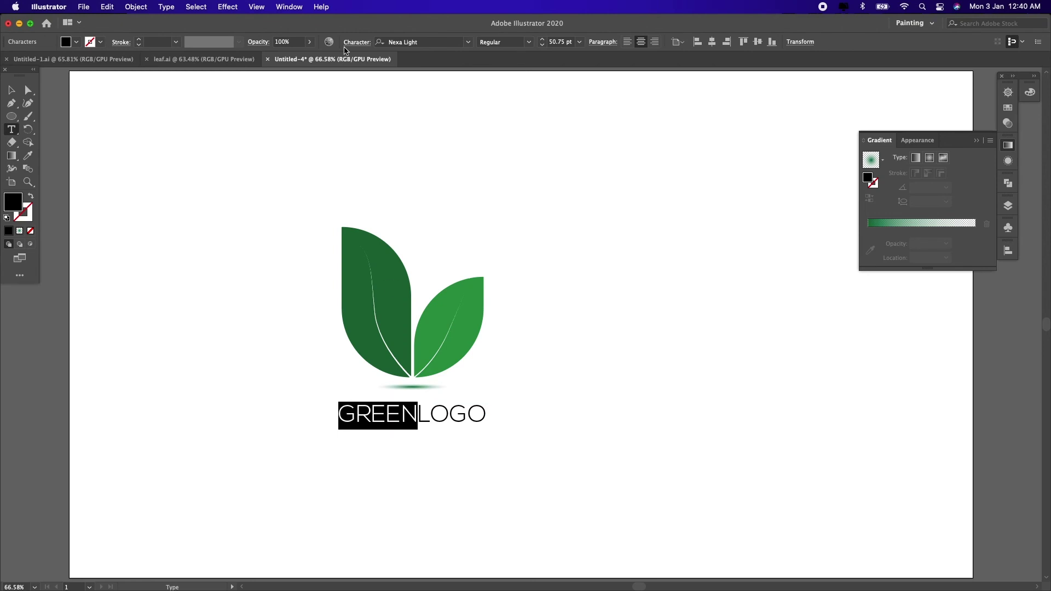
pyautogui.click(529, 42)
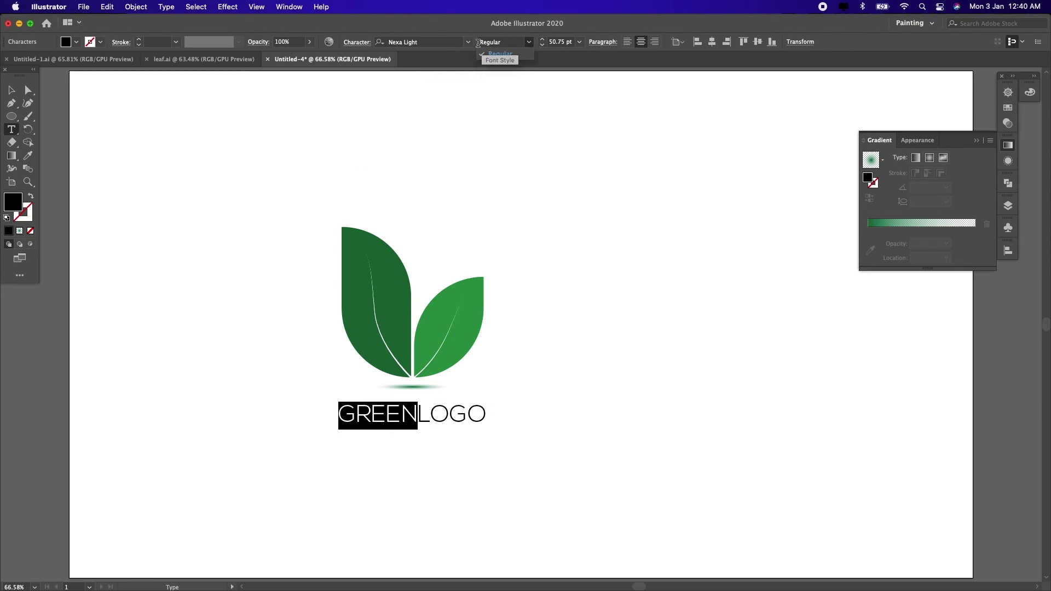
pyautogui.click(469, 42)
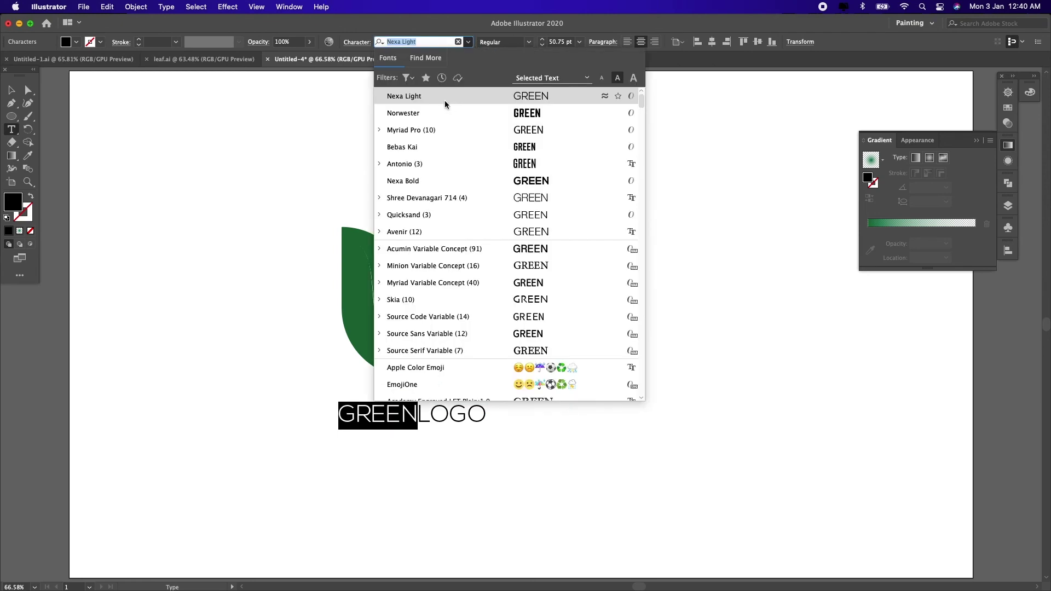
pyautogui.click(430, 182)
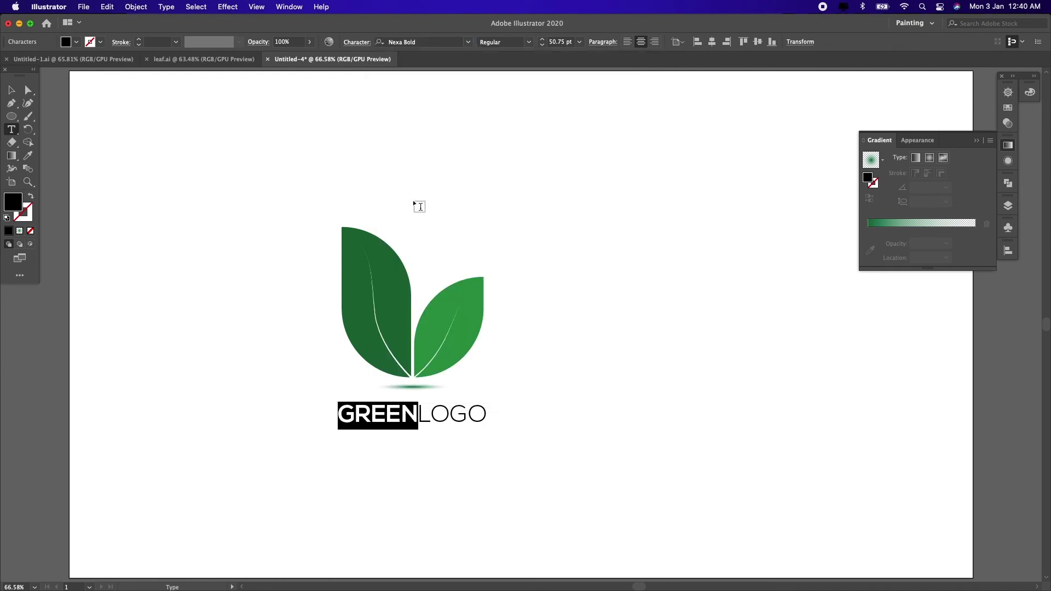
pyautogui.press('Escape')
pyautogui.press('Escape')
# Nudge the wordmark left, set it to 50 pt, and duplicate it just below
pyautogui.press('Left')
pyautogui.press('Left')
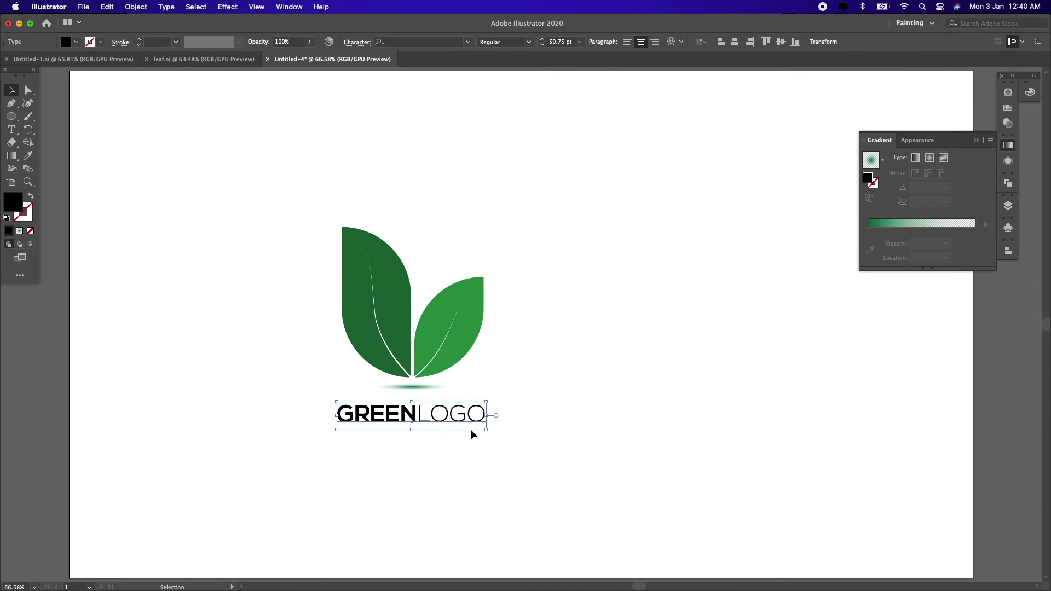
pyautogui.click(542, 39)
pyautogui.click(542, 45)
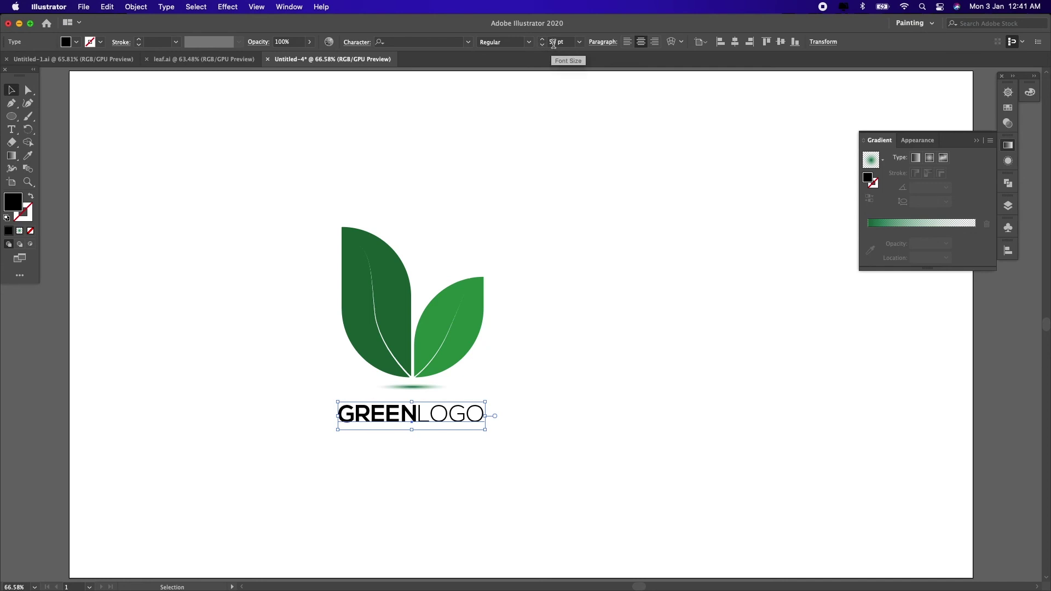
pyautogui.press('a')
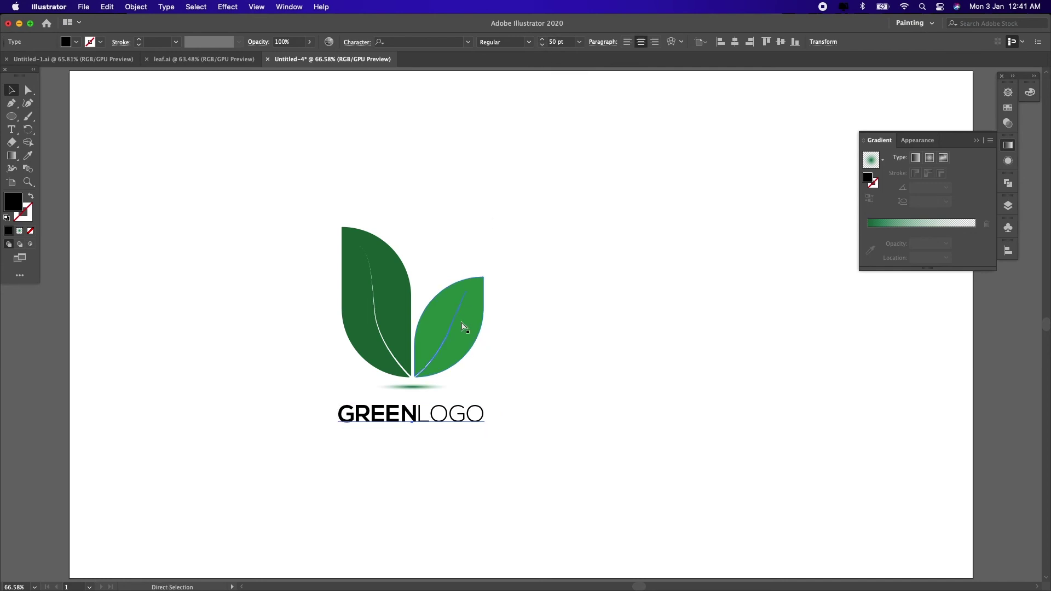
pyautogui.hotkey('alt', 'Down')
pyautogui.hotkey('alt', 'Down')
pyautogui.hotkey('alt', 'Down')
pyautogui.hotkey('alt', 'Down')
pyautogui.hotkey('alt', 'Down')
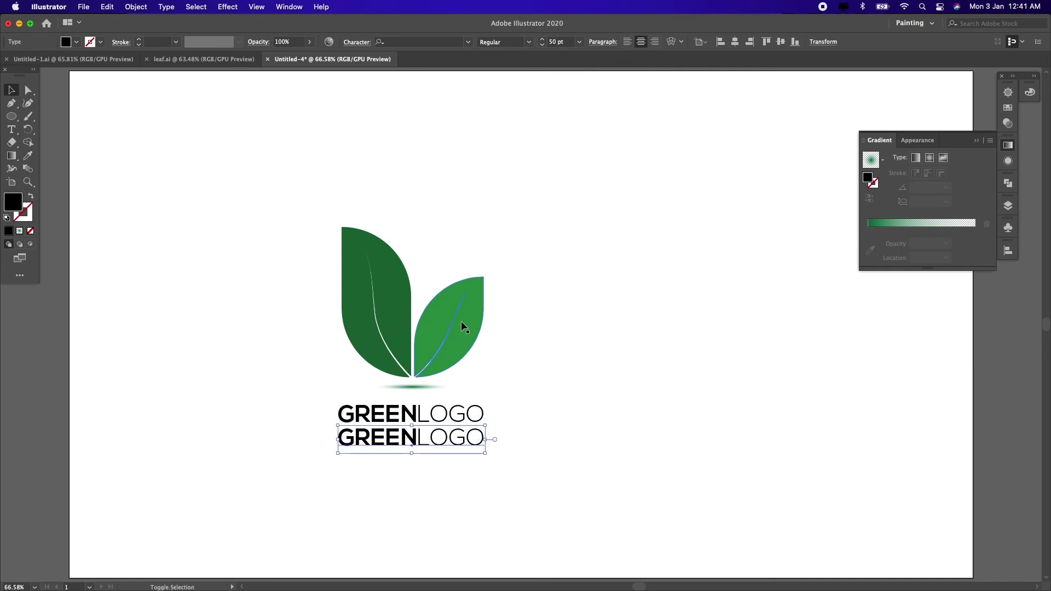
# Retype the lower copy as 'YOUR SLOGAN HERE' in Nexa Light
pyautogui.doubleClick(376, 448)
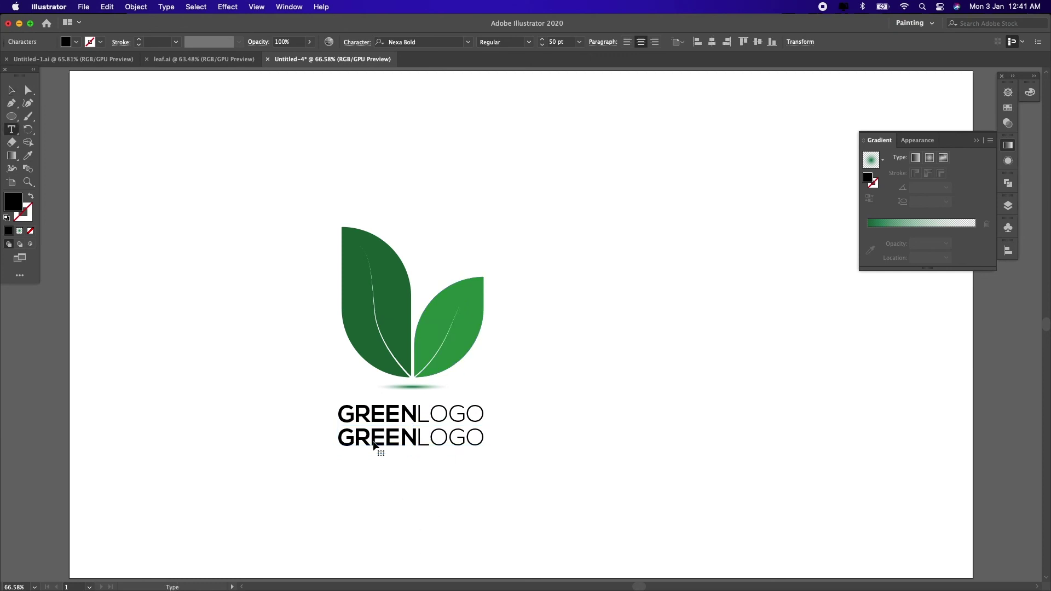
pyautogui.tripleClick(381, 444)
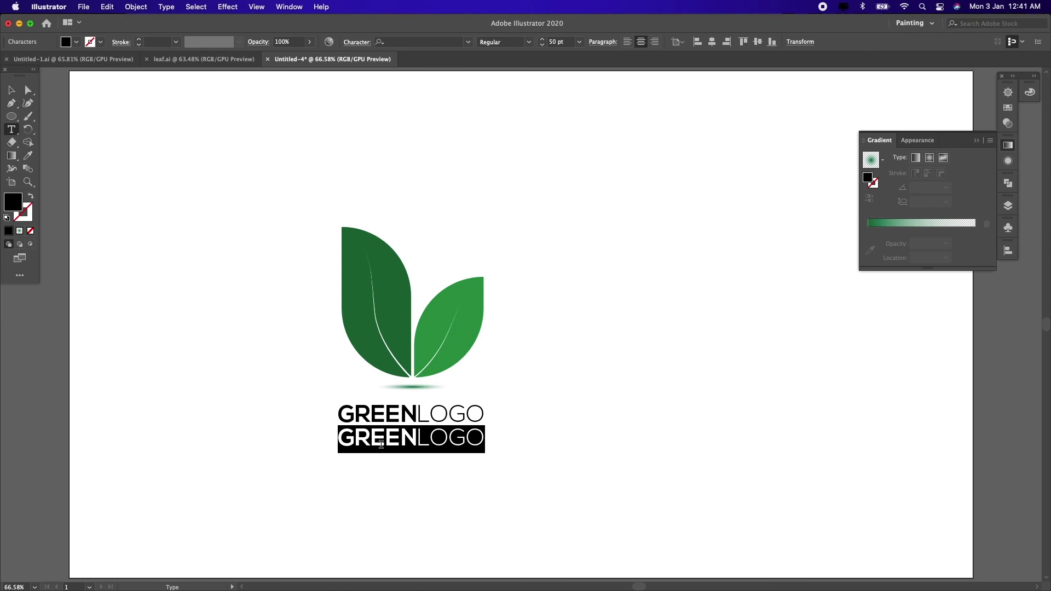
pyautogui.write('YOUR SLOGAN HERE')
pyautogui.press('Escape')
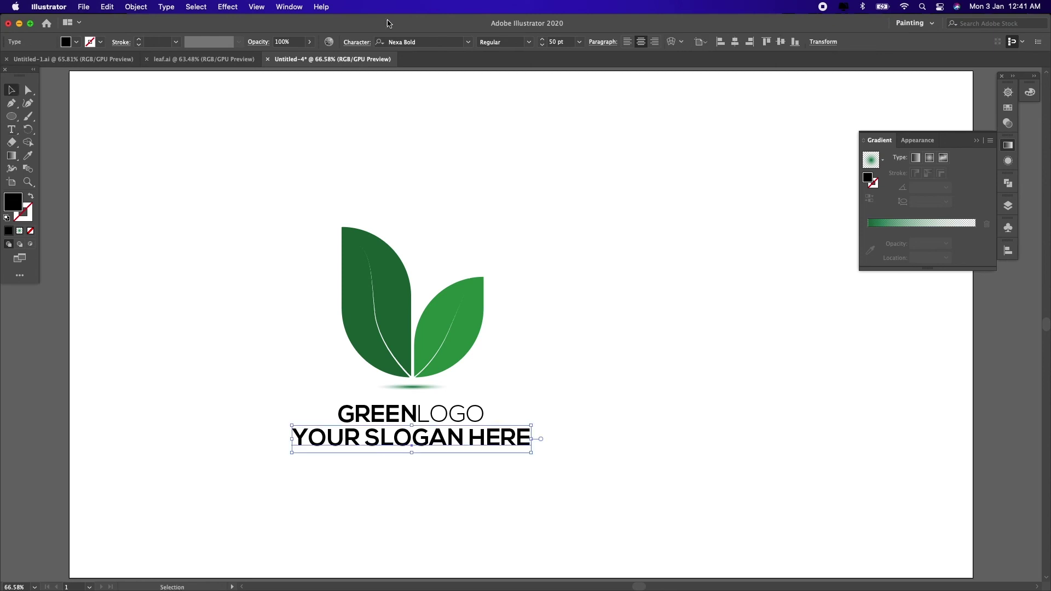
pyautogui.click(468, 41)
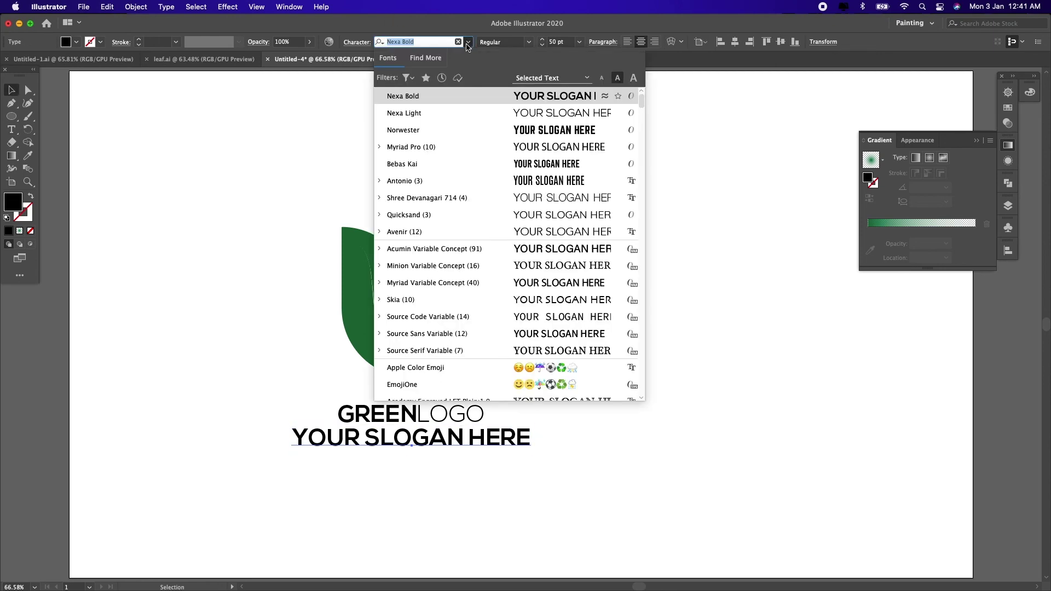
pyautogui.click(423, 114)
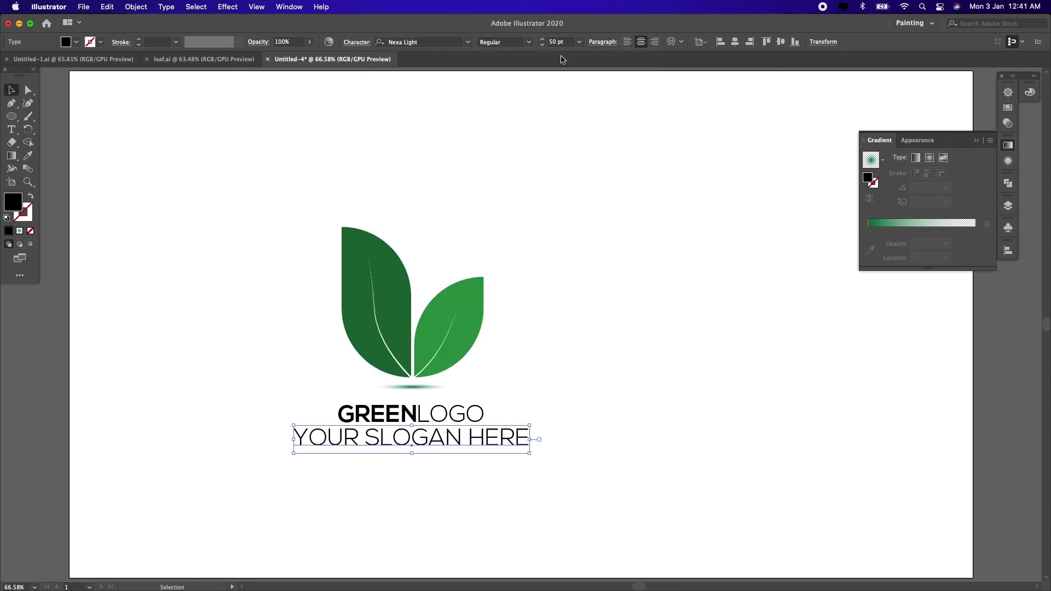
# Divide the slogan size by 1.4 twice to about 25.5 pt and nudge it up under GREENLOGO
pyautogui.click(558, 42)
pyautogui.write('/14')
pyautogui.press('BackSpace')
pyautogui.write('.4')
pyautogui.press('Return')
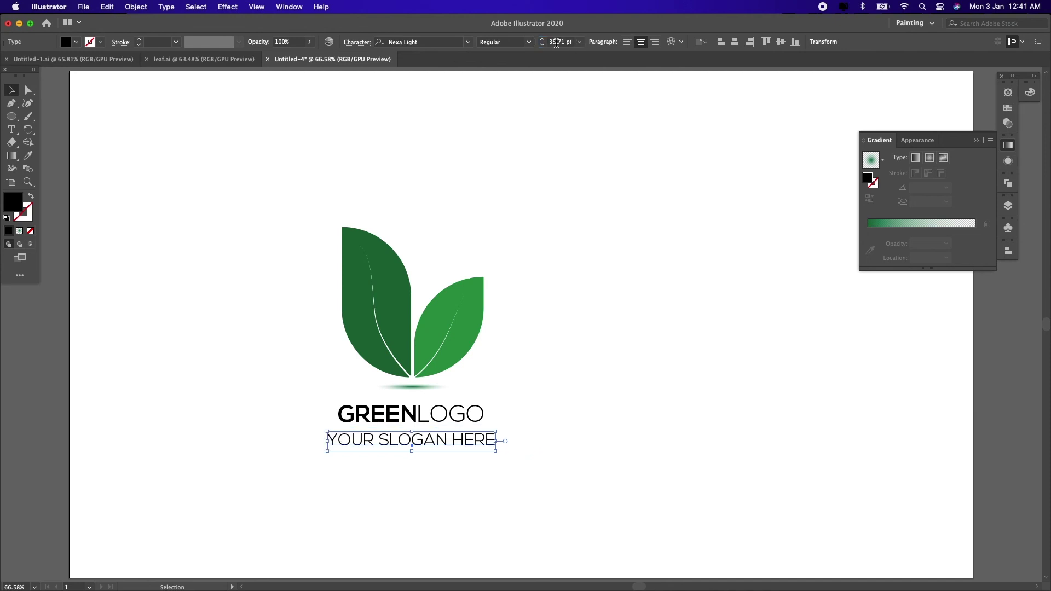
pyautogui.click(564, 42)
pyautogui.write('/1.4')
pyautogui.press('Return')
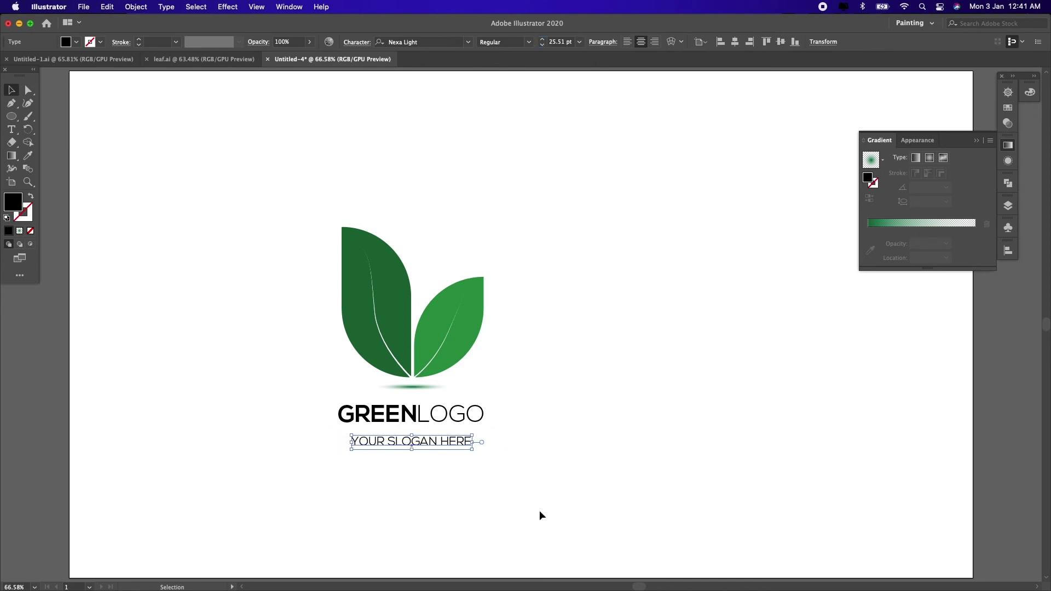
pyautogui.press('Up')
pyautogui.press('Up')
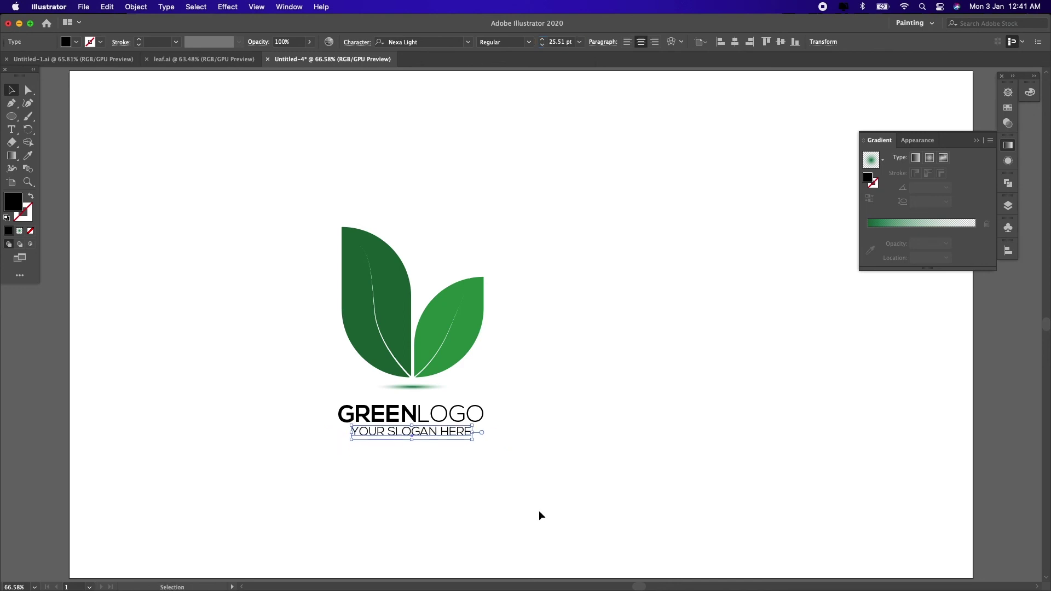
pyautogui.click(530, 477)
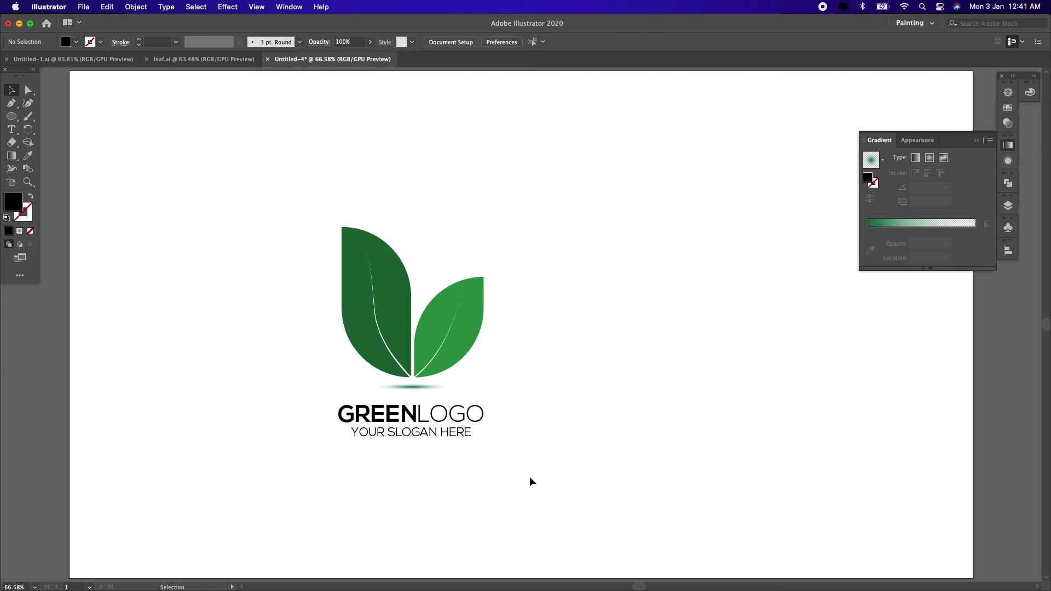
# Group all logo parts and centre the group horizontally and vertically on the artboard
pyautogui.moveTo(551, 471); pyautogui.dragTo(257, 202)
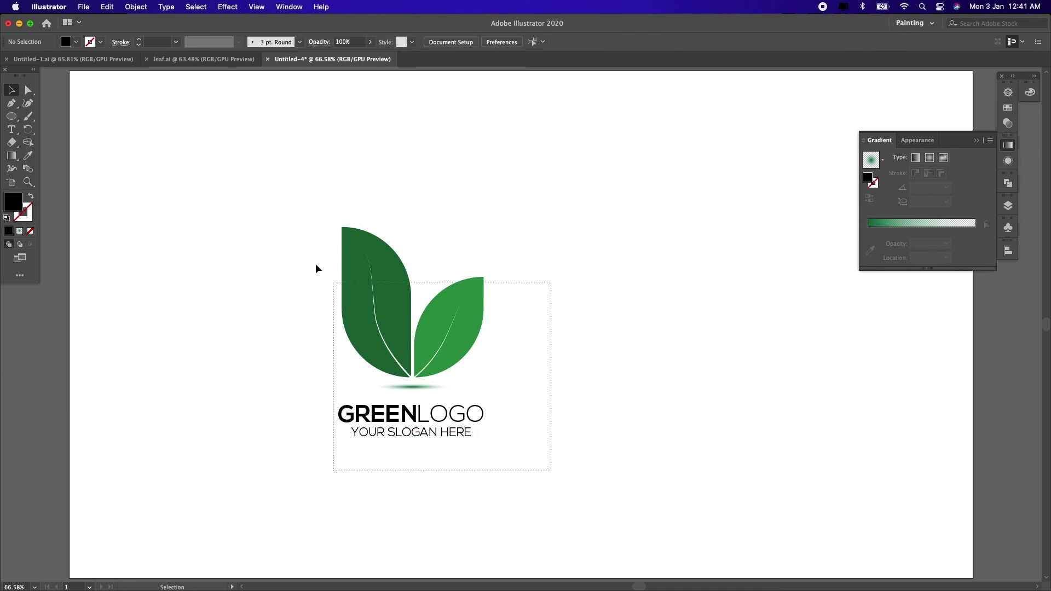
pyautogui.rightClick(375, 287)
pyautogui.click(400, 379)
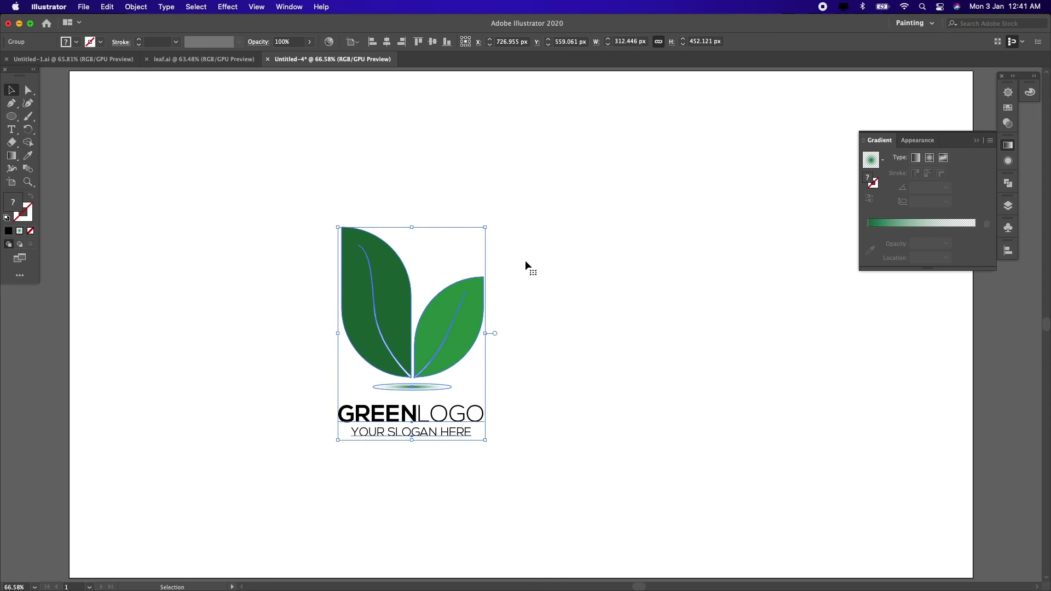
pyautogui.click(386, 42)
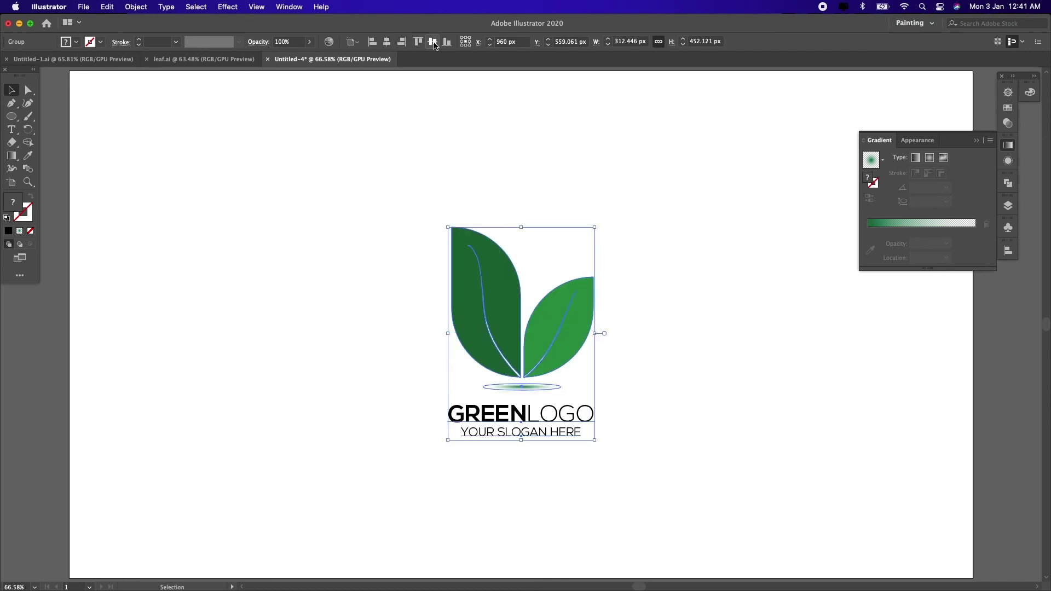
pyautogui.click(433, 42)
pyautogui.click(698, 337)
# Scale the grouped logo up around its centre
pyautogui.scroll(-1, 710, 350)
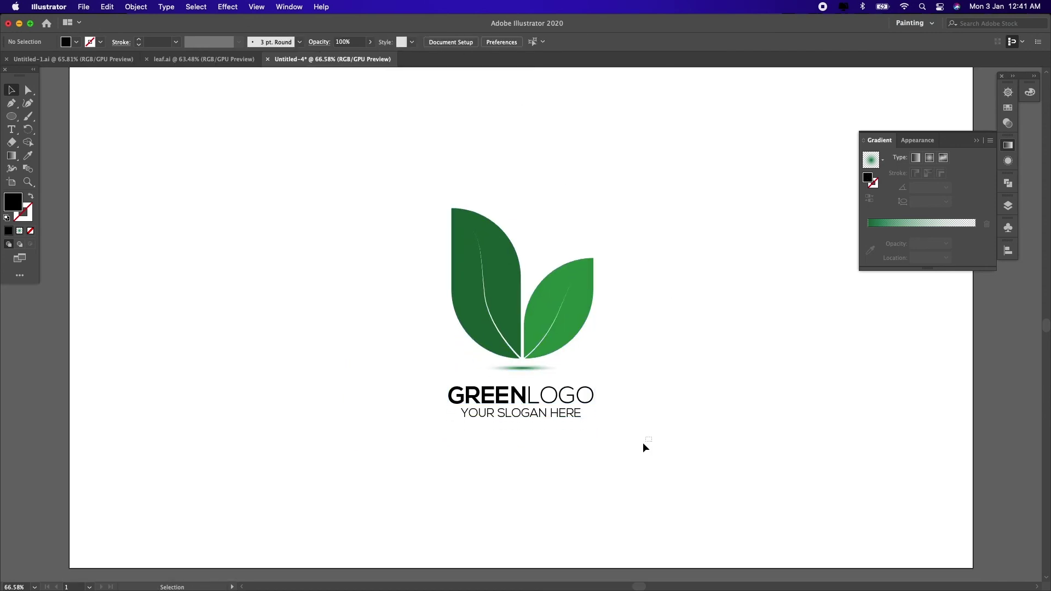
pyautogui.moveTo(397, 177); pyautogui.dragTo(596, 366)
pyautogui.moveTo(595, 423)
pyautogui.mouseDown()
pyautogui.moveTo(622, 427)
pyautogui.moveTo(615, 450)
pyautogui.mouseUp()
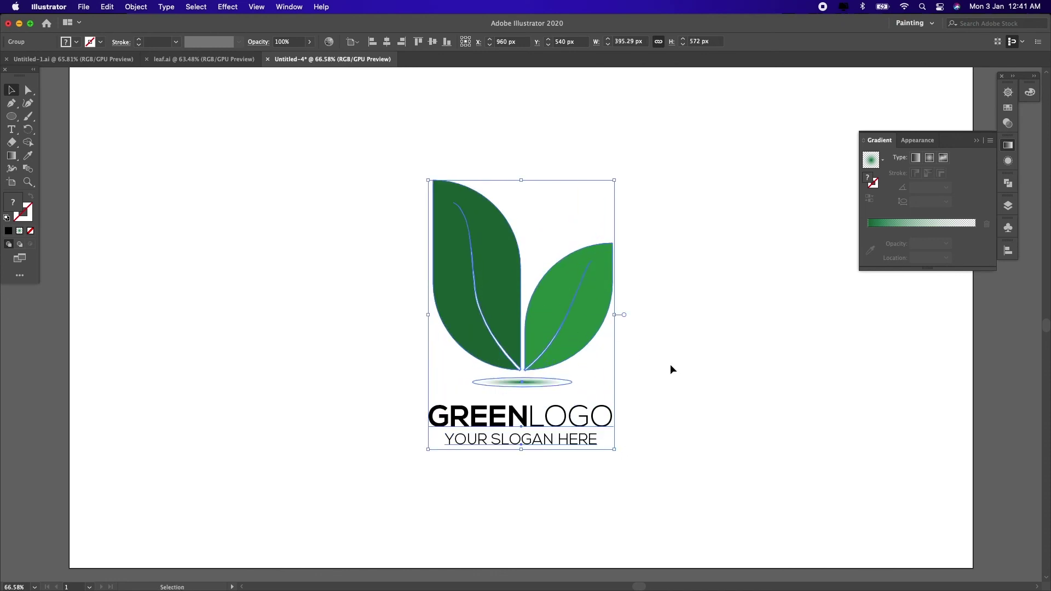
pyautogui.click(686, 375)
pyautogui.click(662, 310)
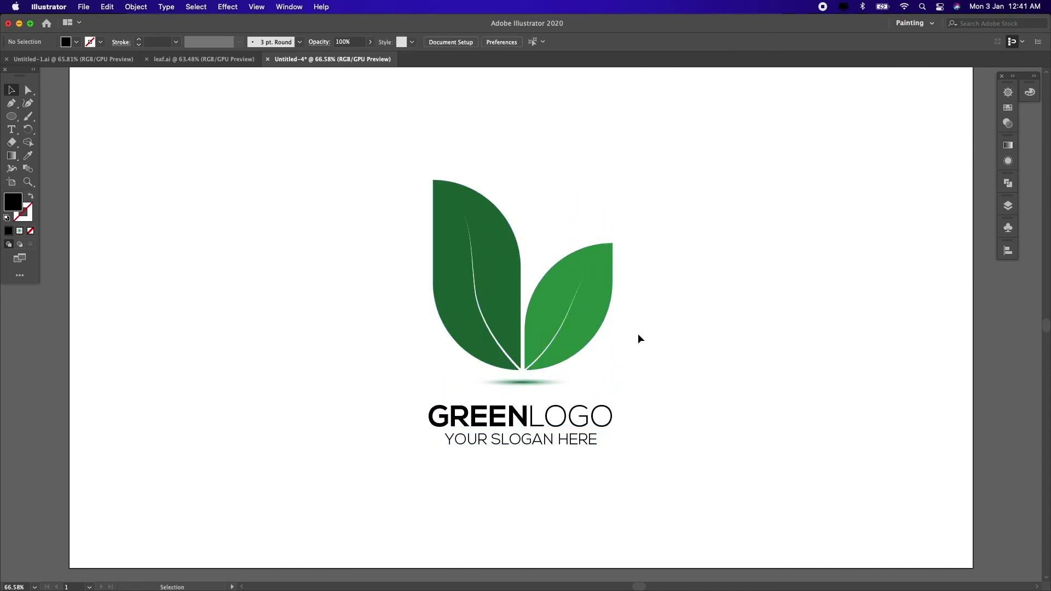